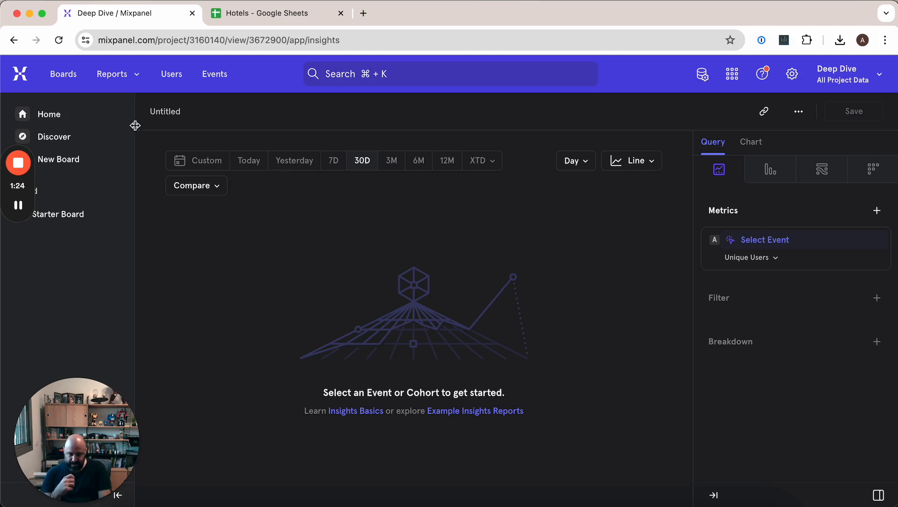
Set the Insights report's metric to the Search for Hotel event
{"action": "left_click", "coordinate": [756, 240]}
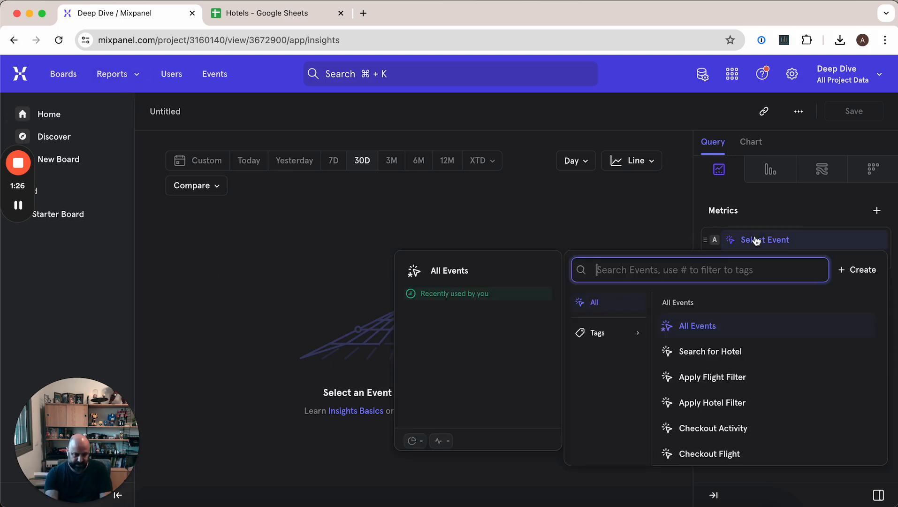
{"action": "left_click", "coordinate": [696, 324]}
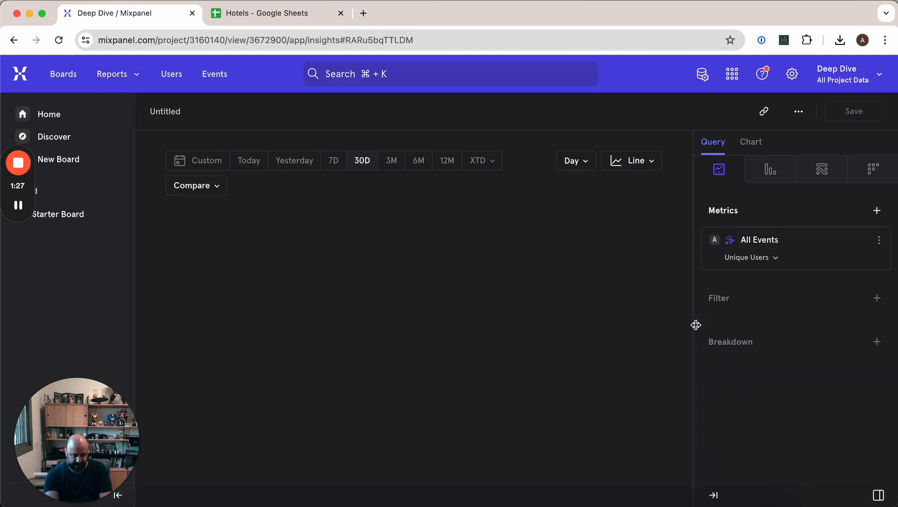
{"action": "left_click", "coordinate": [749, 240]}
{"action": "left_click", "coordinate": [668, 353]}
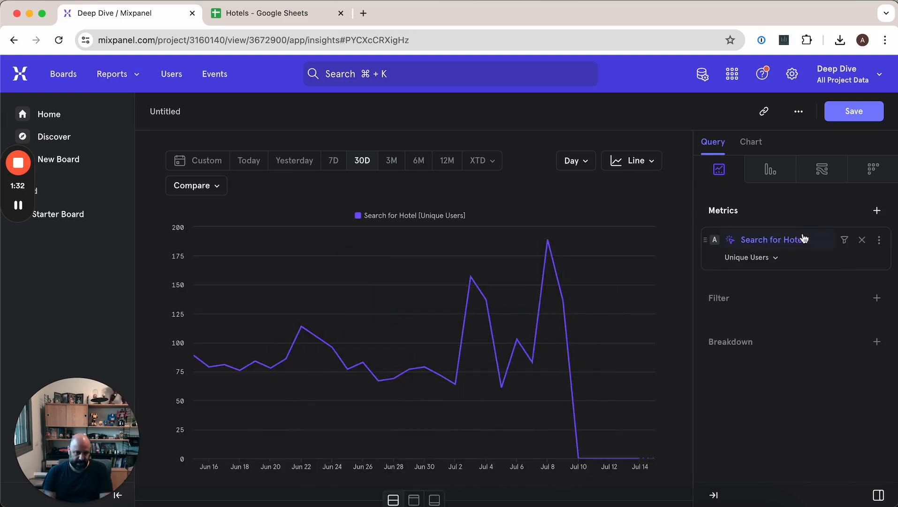
List the Search for Hotel events from the last 7 days in the project's event feed
{"action": "left_click", "coordinate": [215, 83]}
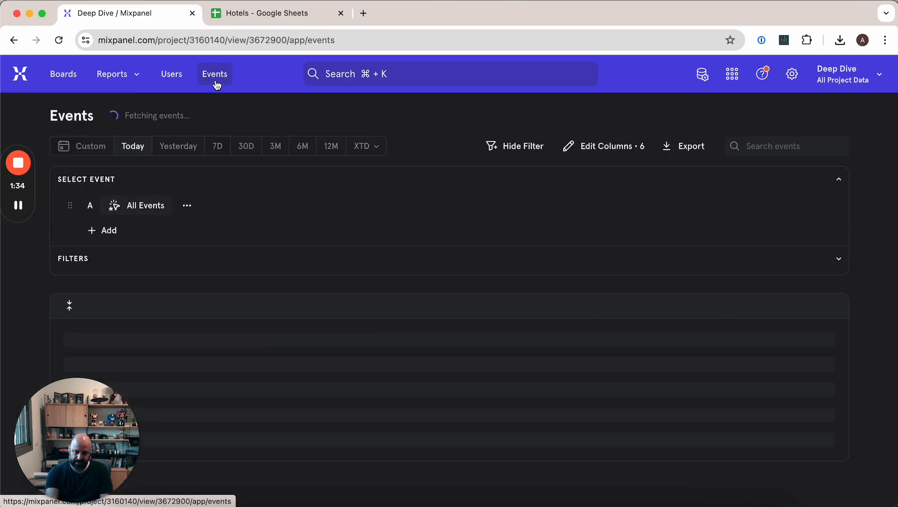
{"action": "left_click", "coordinate": [147, 208]}
{"action": "type", "text": "hot"}
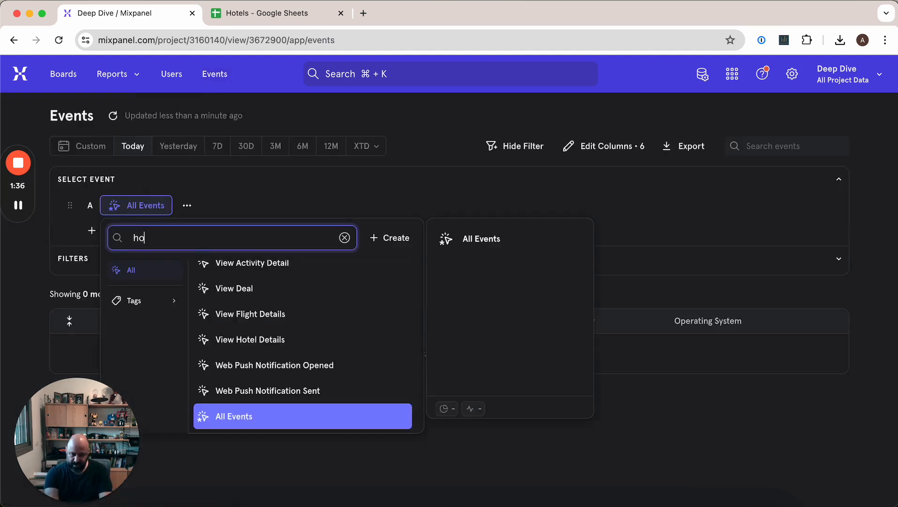
{"action": "left_click", "coordinate": [230, 292]}
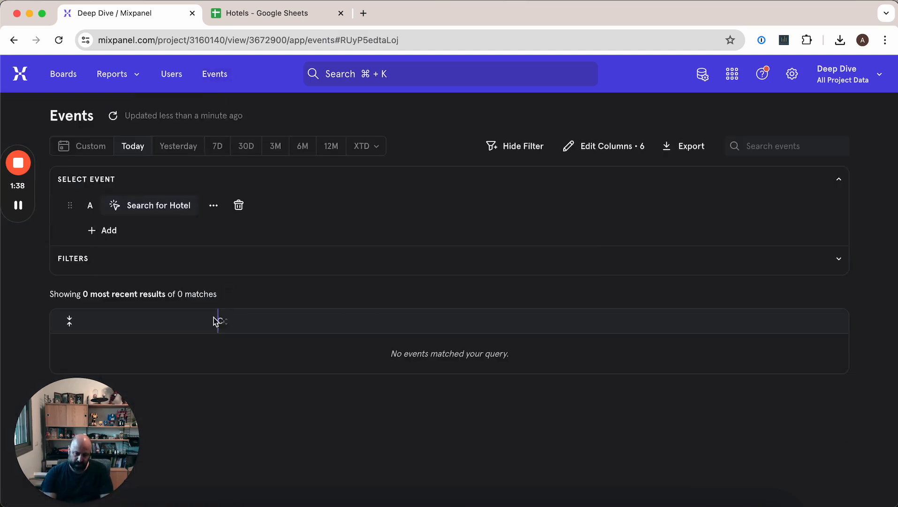
{"action": "left_click", "coordinate": [230, 148]}
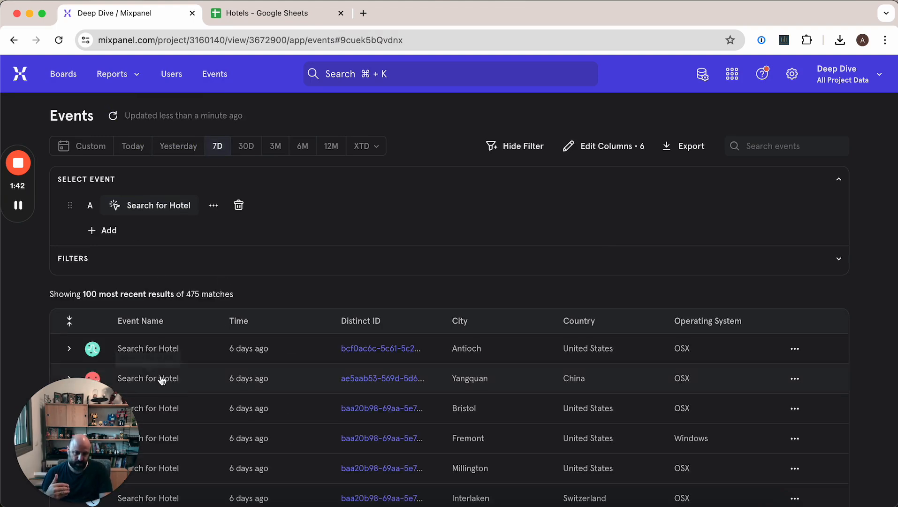
Expand the first Search for Hotel event and examine its custom properties
{"action": "left_click", "coordinate": [70, 348]}
{"action": "scroll", "coordinate": [200, 379], "scroll_direction": "down", "scroll_amount": 2}
{"action": "scroll", "coordinate": [199, 379], "scroll_direction": "down", "scroll_amount": 4}
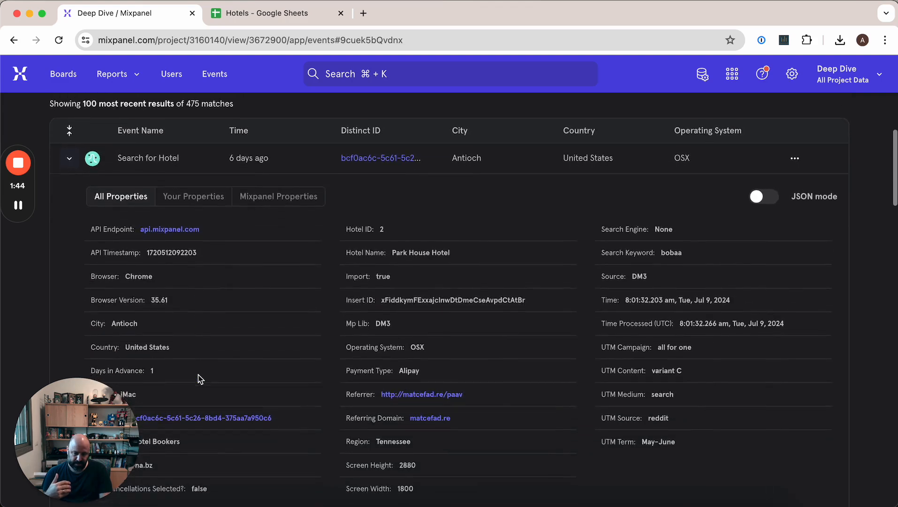
{"action": "left_click", "coordinate": [198, 162]}
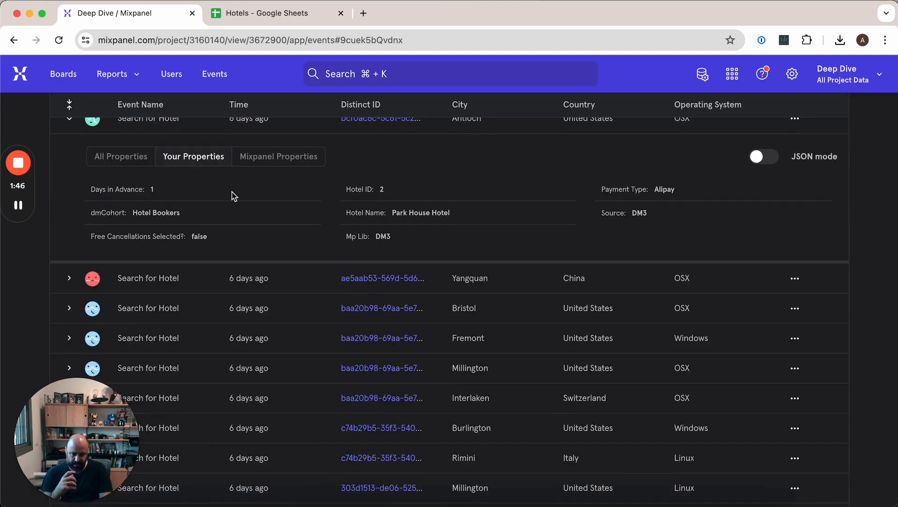
{"action": "left_click", "coordinate": [122, 160]}
{"action": "left_click", "coordinate": [192, 157]}
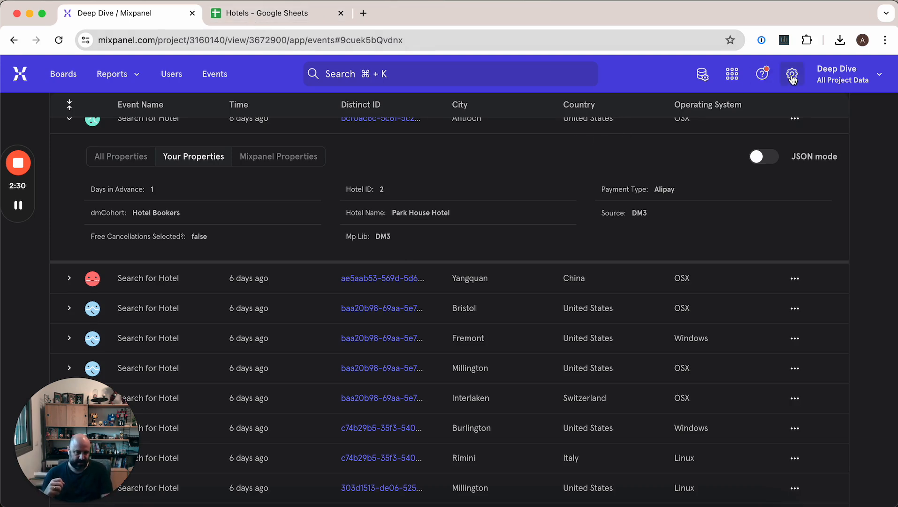
Look at the Lookup Tables section of the Lexicon and its import option
{"action": "left_click", "coordinate": [702, 74]}
{"action": "left_click", "coordinate": [744, 123]}
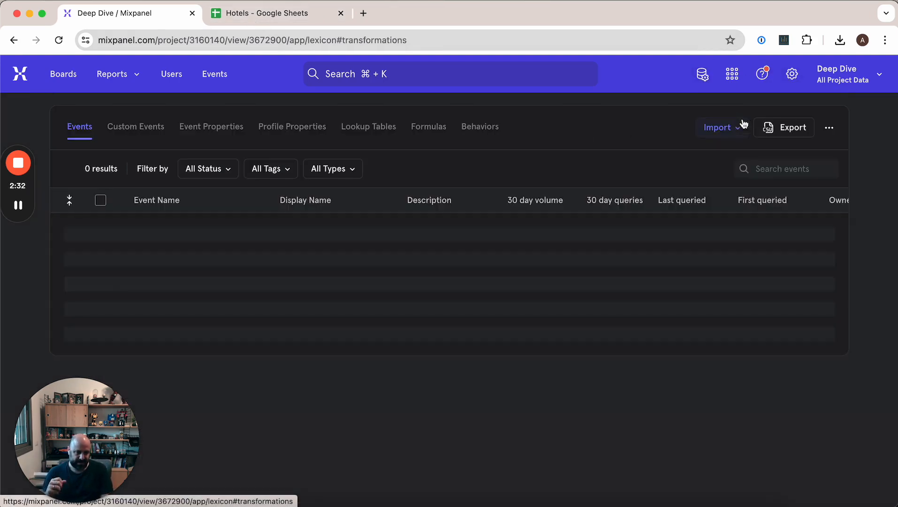
{"action": "left_click", "coordinate": [371, 127]}
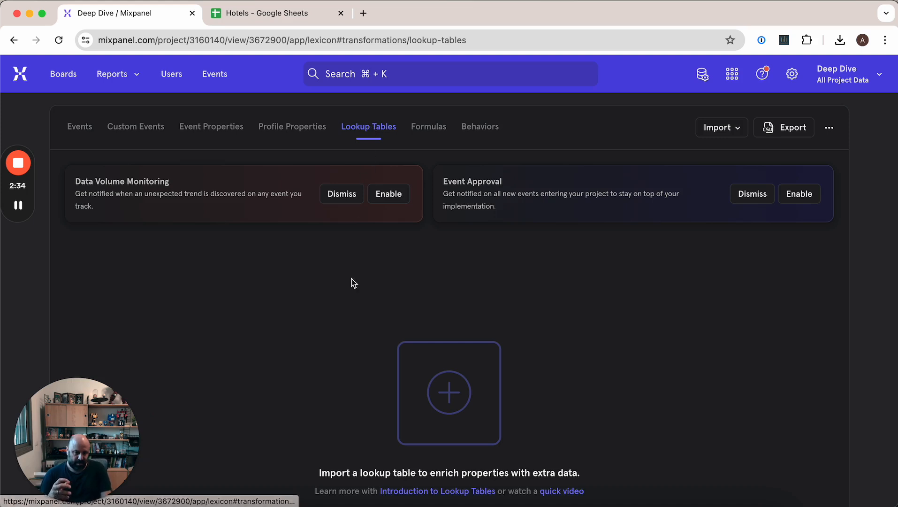
{"action": "scroll", "coordinate": [352, 335], "scroll_direction": "down", "scroll_amount": 2}
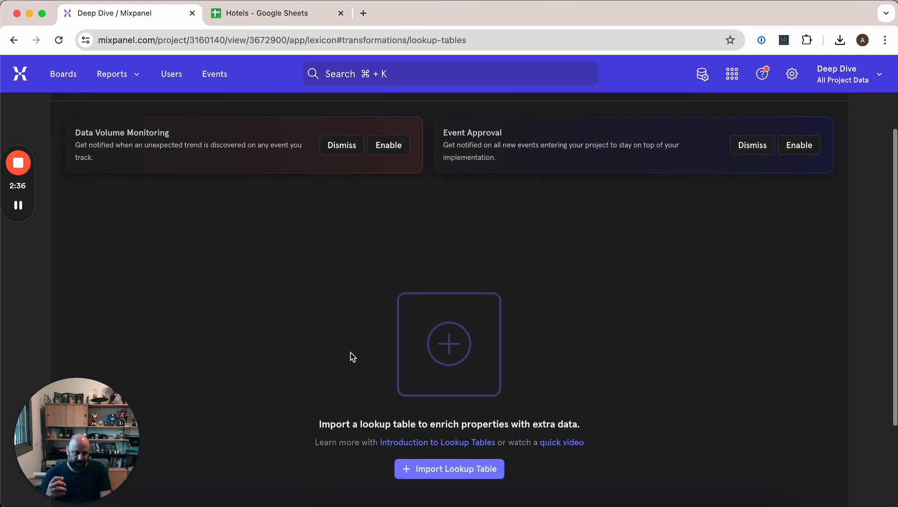
{"action": "left_click_drag", "start_coordinate": [384, 422], "coordinate": [518, 421]}
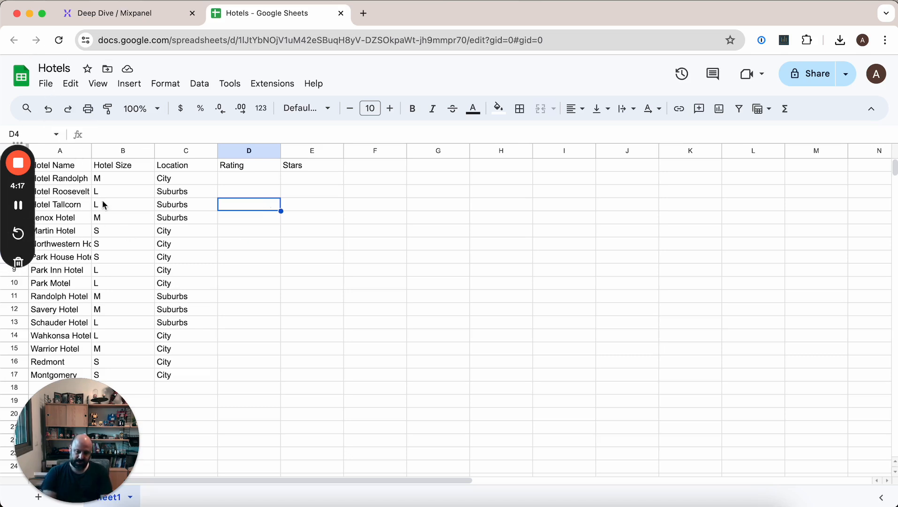
In the Hotels spreadsheet in Google Sheets, enter ratings of 58 in D2 and 200 in D3
{"action": "left_click", "coordinate": [233, 182]}
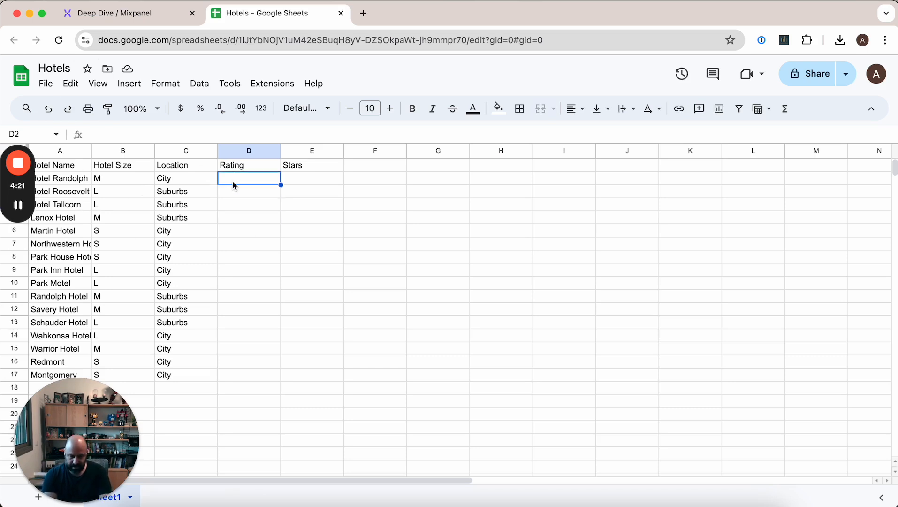
{"action": "type", "text": "58"}
{"action": "key", "text": "Return"}
{"action": "type", "text": "200"}
{"action": "key", "text": "Return"}
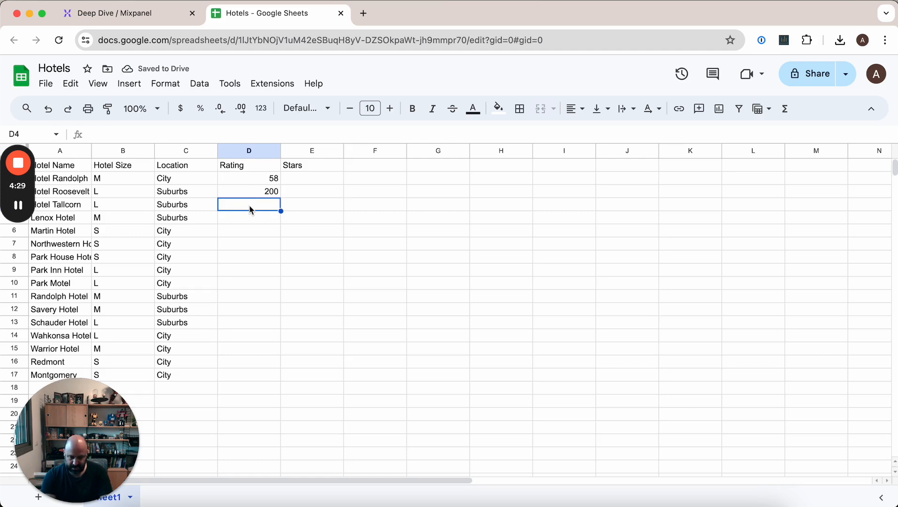
Enter the formula =RANDBETWEEN(20,200) in cell D4 to generate a random rating
{"action": "type", "text": "=ran"}
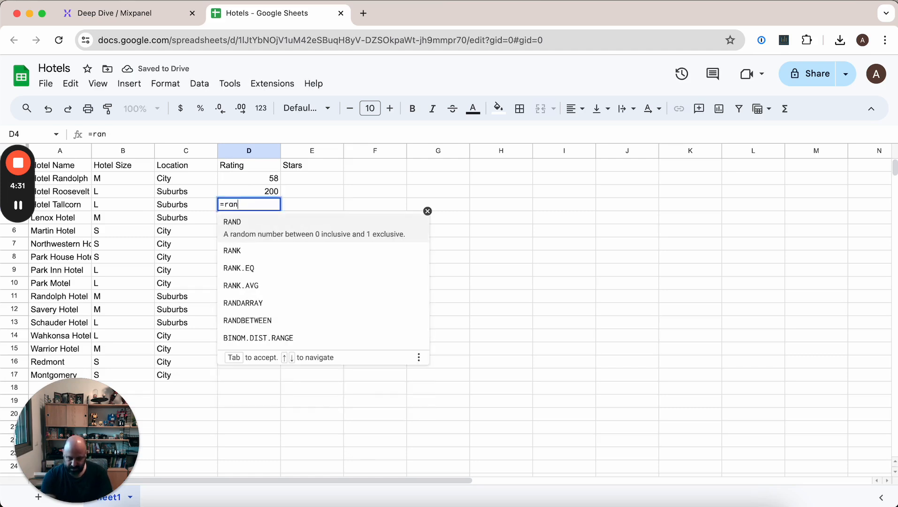
{"action": "key", "text": "Down"}
{"action": "key", "text": "Down"}
{"action": "key", "text": "Down"}
{"action": "key", "text": "Down"}
{"action": "key", "text": "Down"}
{"action": "key", "text": "Tab"}
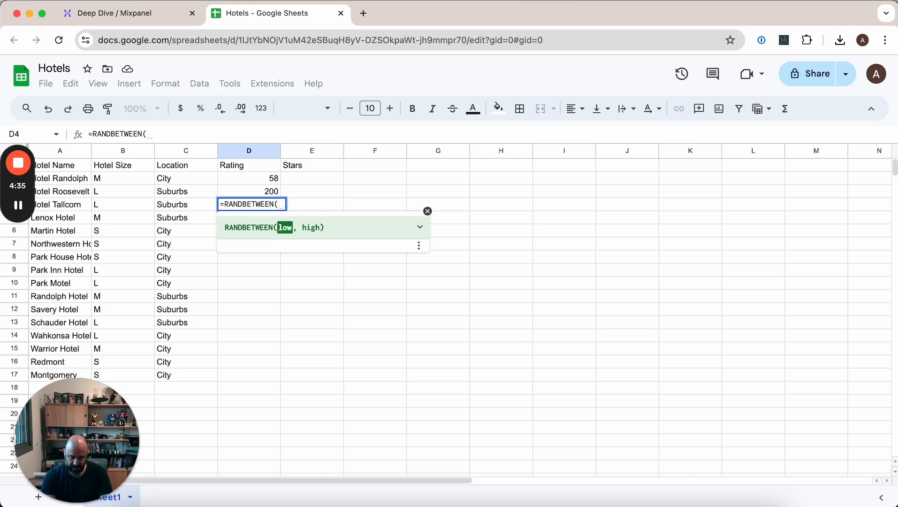
{"action": "type", "text": "20,200"}
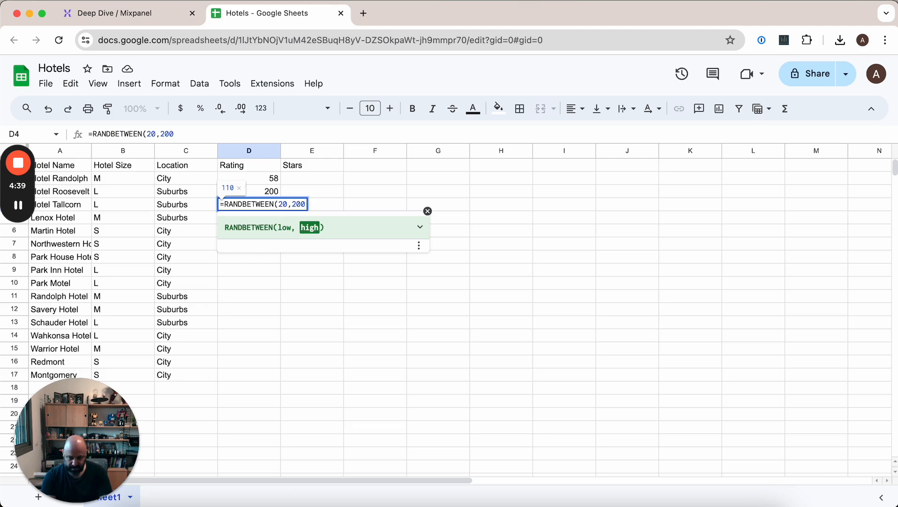
{"action": "key", "text": "Return"}
Fill the random rating formula from D4 down to D17
{"action": "left_click", "coordinate": [300, 206]}
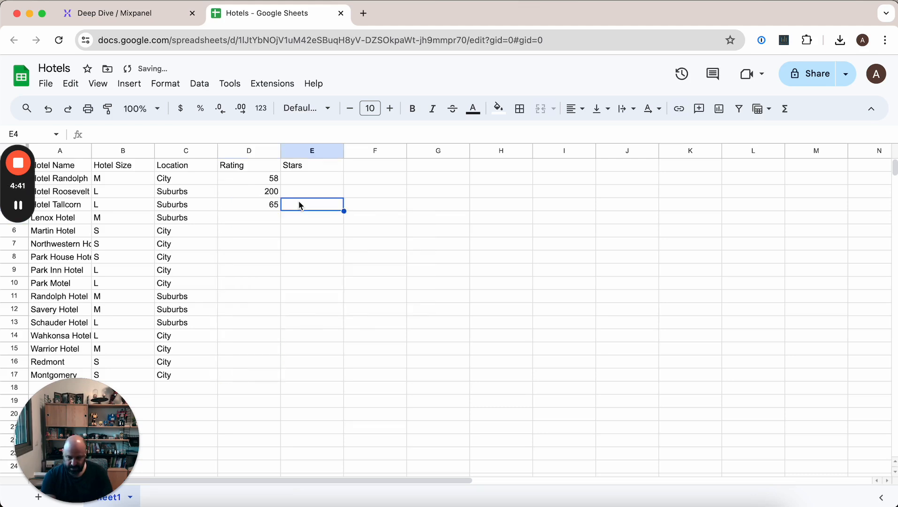
{"action": "left_click", "coordinate": [268, 205]}
{"action": "left_click_drag", "start_coordinate": [281, 212], "coordinate": [267, 375]}
Enter the formula =RANDBETWEEN(1,5) in cell E2 to generate a random star value
{"action": "left_click", "coordinate": [304, 178]}
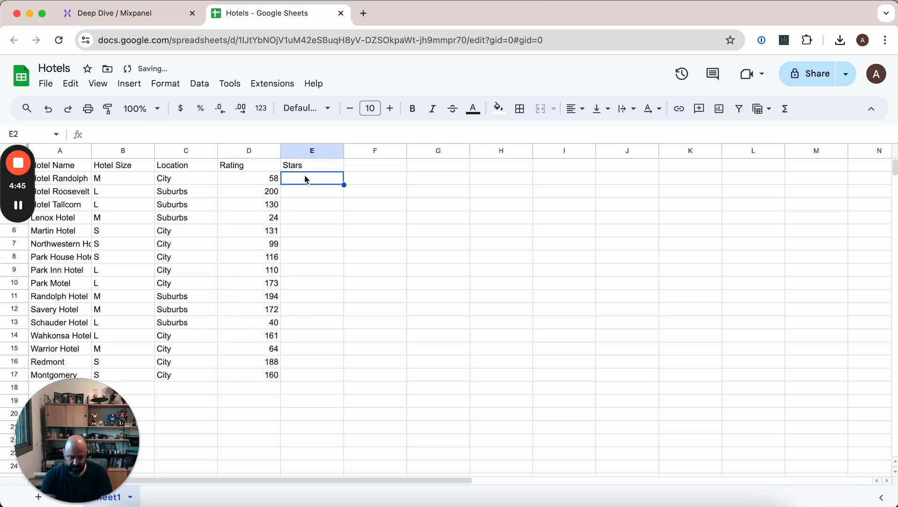
{"action": "type", "text": "=ran"}
{"action": "key", "text": "Down"}
{"action": "key", "text": "Down"}
{"action": "key", "text": "Down"}
{"action": "key", "text": "Down"}
{"action": "key", "text": "Down"}
{"action": "key", "text": "Tab"}
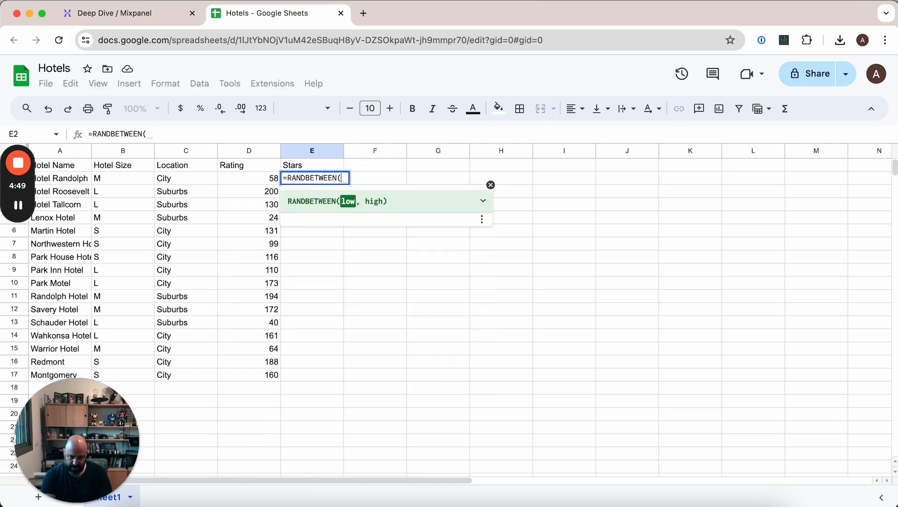
{"action": "type", "text": "1,5)"}
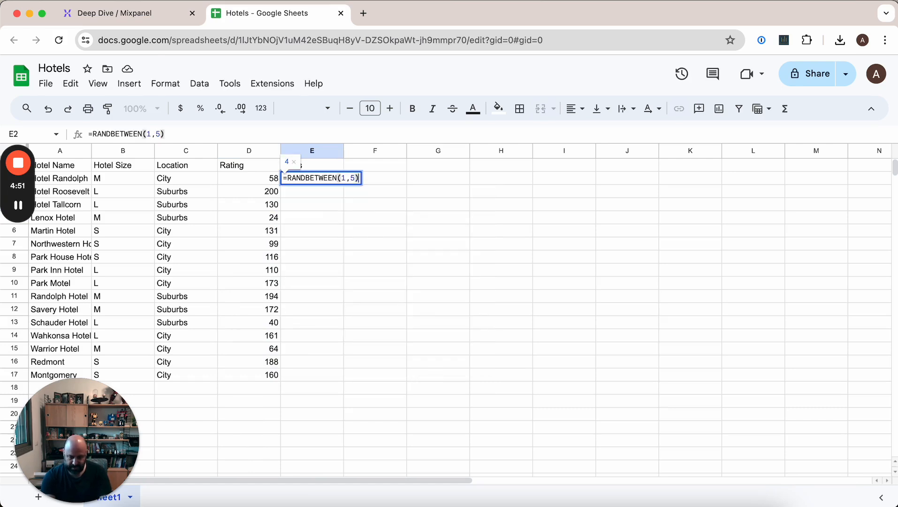
{"action": "key", "text": "Return"}
Fill the random stars formula from E2 down to E17
{"action": "left_click", "coordinate": [329, 178]}
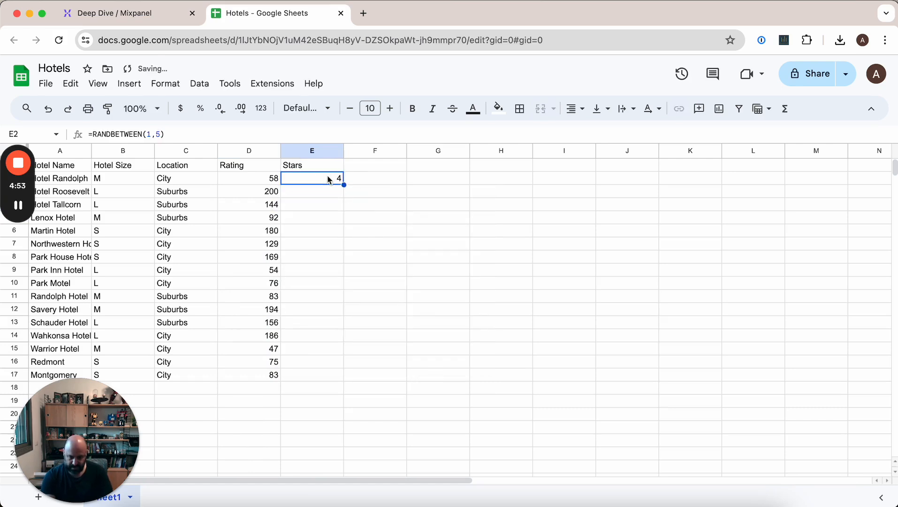
{"action": "left_click_drag", "start_coordinate": [344, 185], "coordinate": [343, 376]}
{"action": "left_click", "coordinate": [227, 341]}
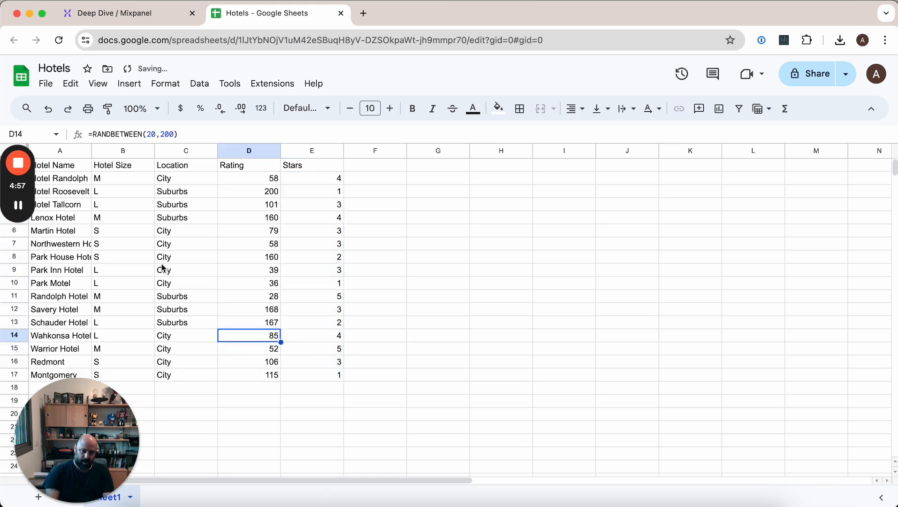
Download the hotel sheet as a comma-separated values (.csv) file
{"action": "left_click", "coordinate": [47, 84]}
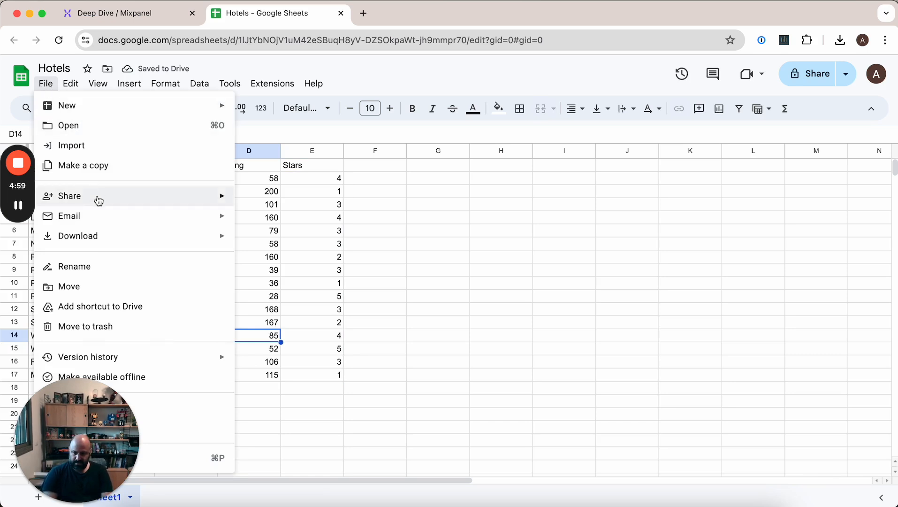
{"action": "mouse_move", "coordinate": [158, 237]}
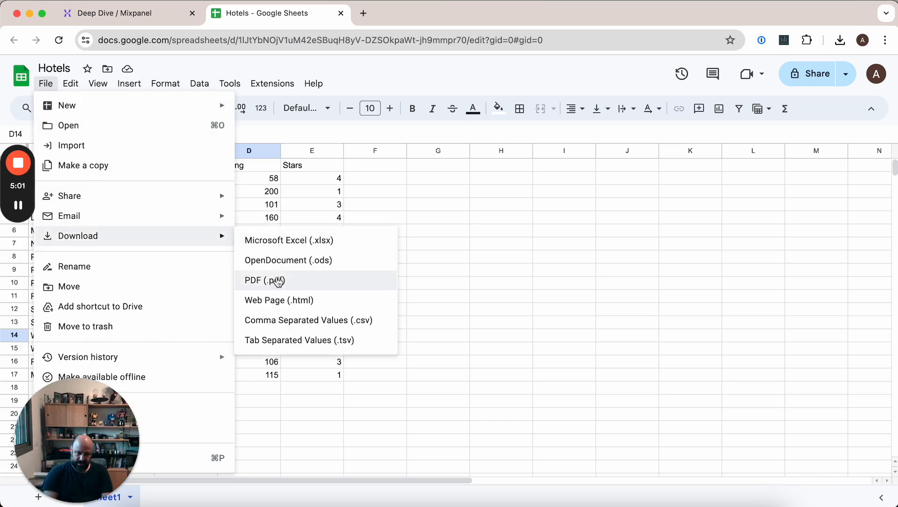
{"action": "left_click", "coordinate": [287, 320]}
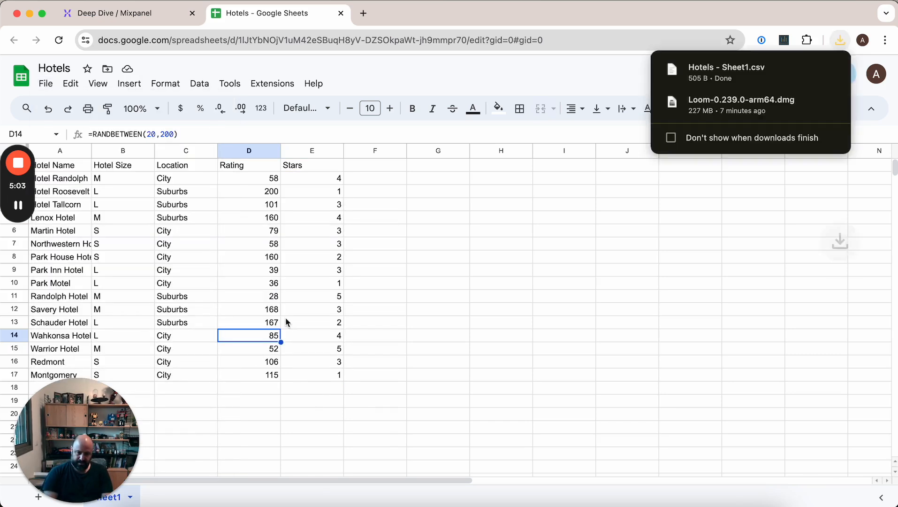
Switch back to Mixpanel and open the Lexicon's Lookup Tables section
{"action": "left_click", "coordinate": [157, 13]}
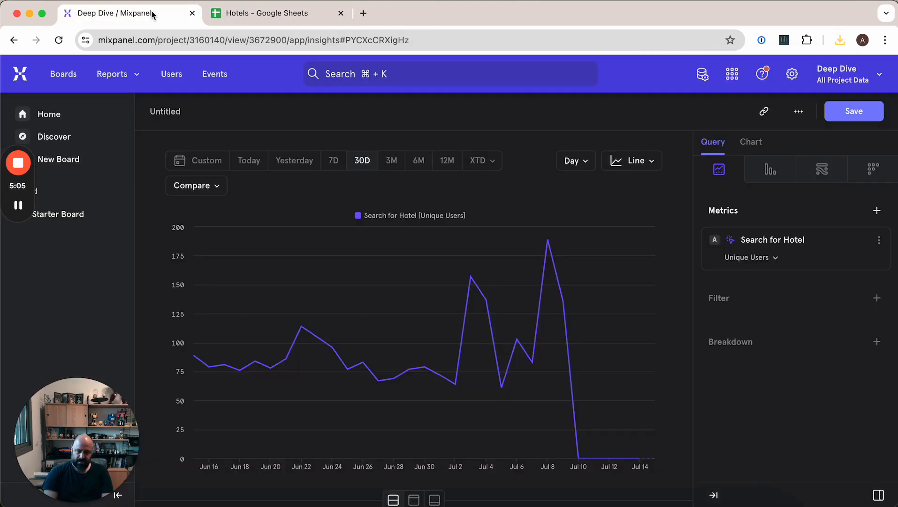
{"action": "left_click", "coordinate": [702, 75]}
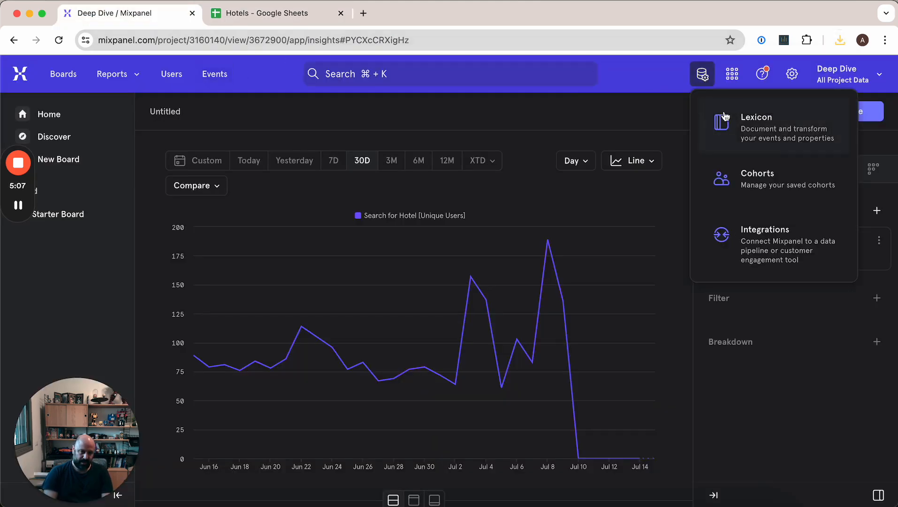
{"action": "left_click", "coordinate": [748, 241]}
{"action": "left_click", "coordinate": [701, 74]}
{"action": "left_click", "coordinate": [740, 132]}
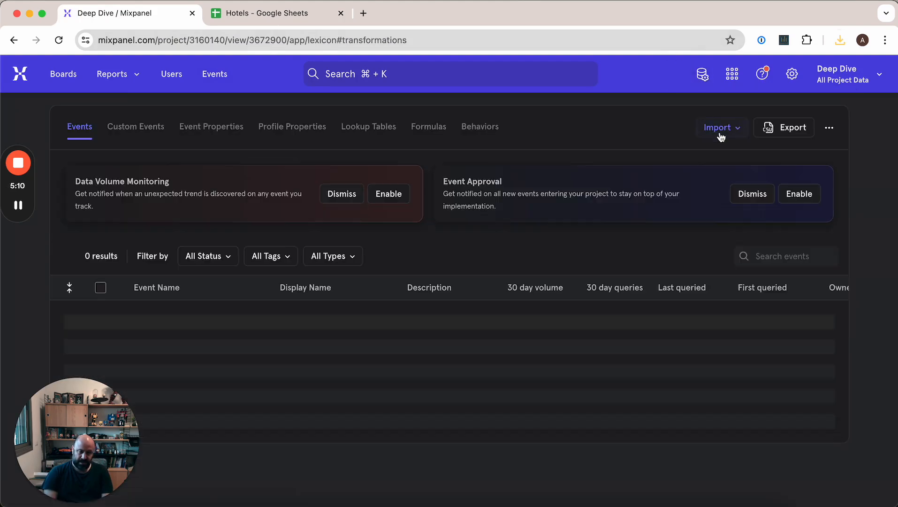
{"action": "left_click", "coordinate": [359, 128]}
{"action": "scroll", "coordinate": [388, 356], "scroll_direction": "down", "scroll_amount": 3}
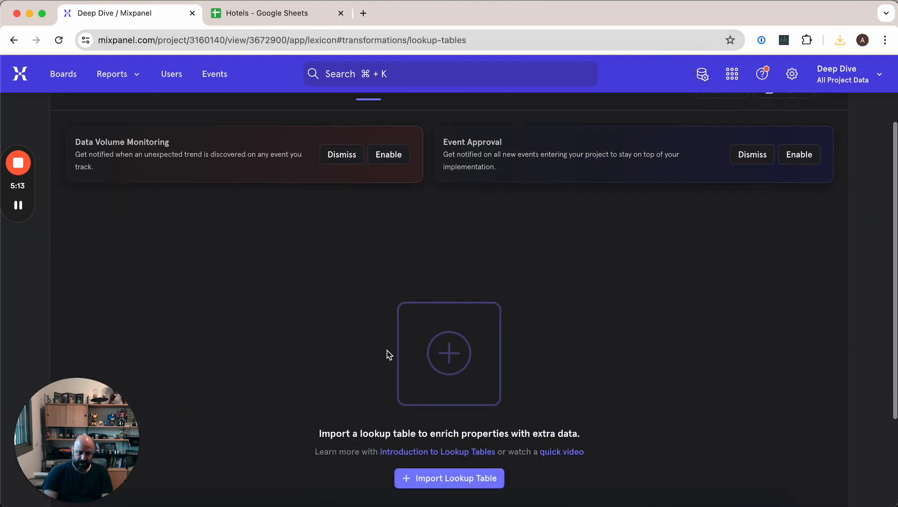
Start a lookup table import and load the file Hotels - Sheet1.csv from Downloads
{"action": "left_click", "coordinate": [445, 438]}
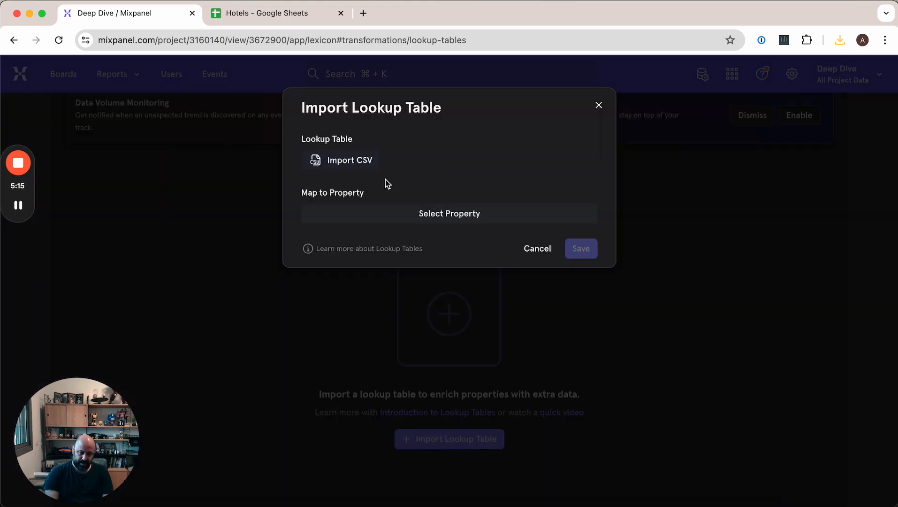
{"action": "left_click", "coordinate": [341, 167]}
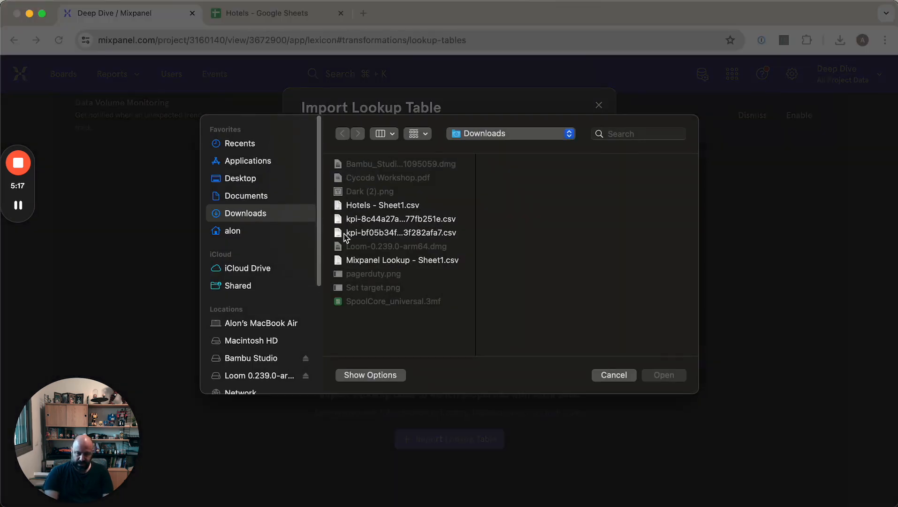
{"action": "left_click", "coordinate": [365, 205]}
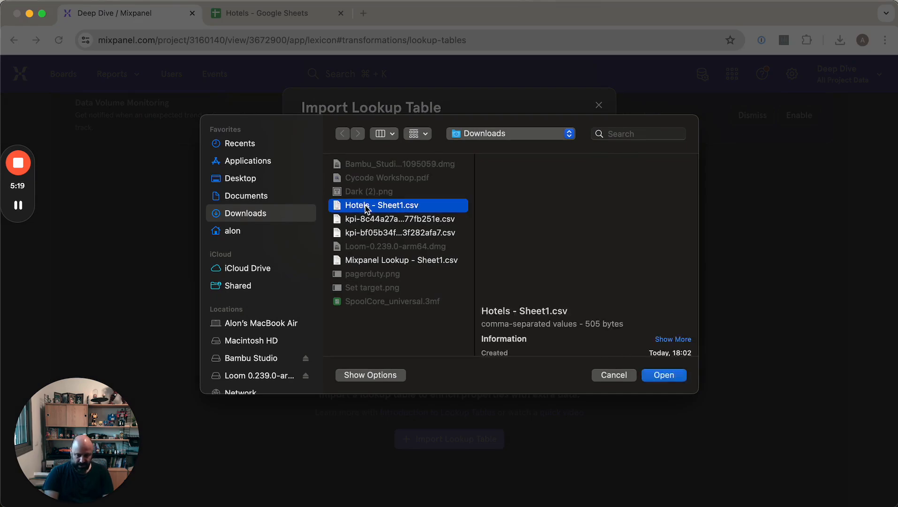
{"action": "key", "text": "Return"}
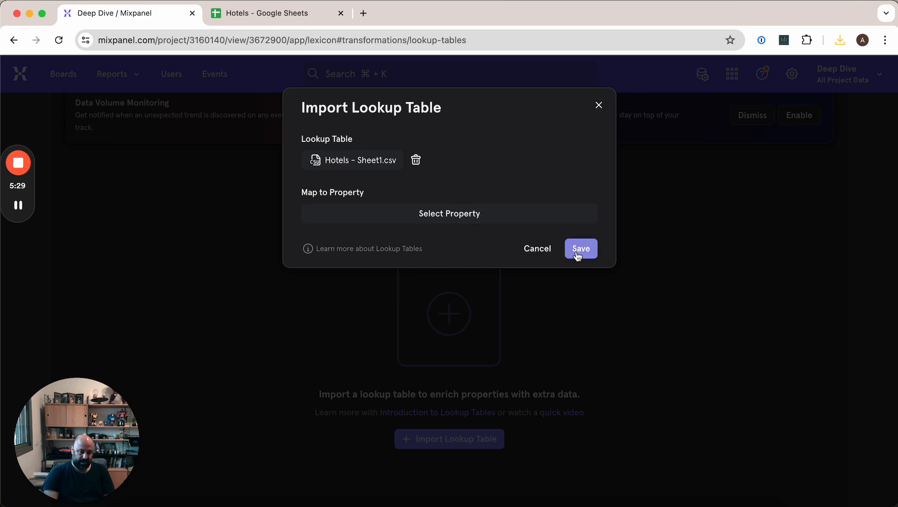
Map the lookup table to the Hotel Name property, checking the sheet's key column, and save the import
{"action": "left_click", "coordinate": [423, 215]}
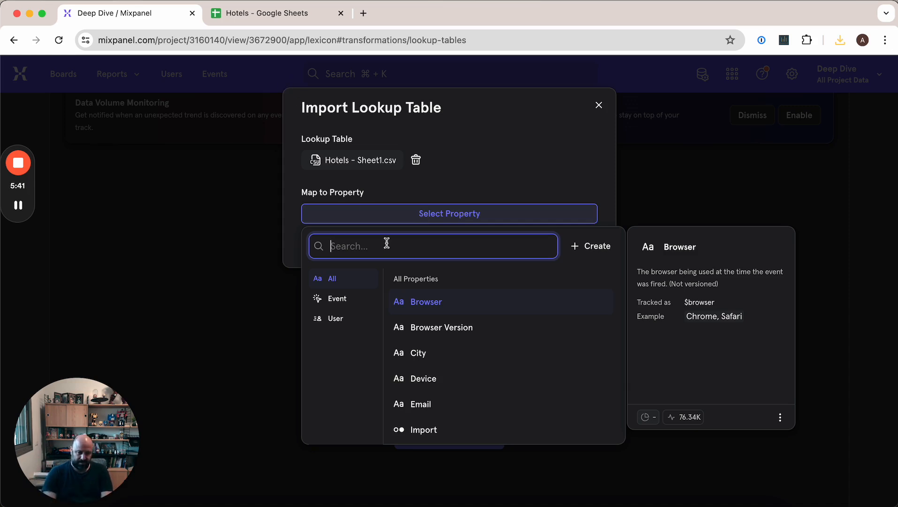
{"action": "type", "text": "ho"}
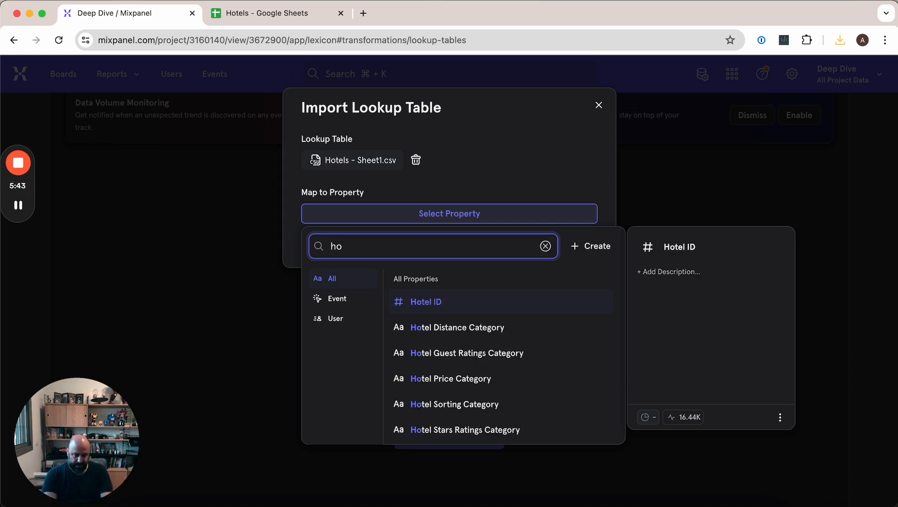
{"action": "left_click", "coordinate": [285, 18]}
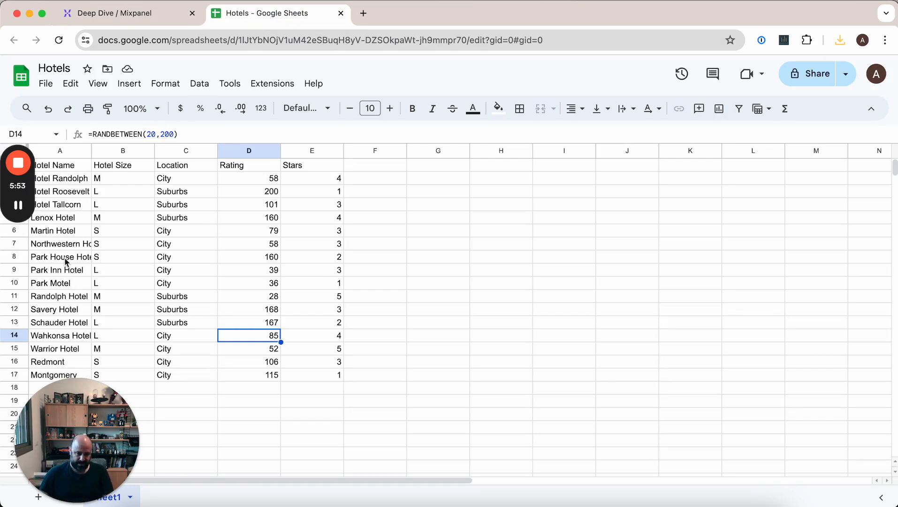
{"action": "left_click", "coordinate": [117, 18]}
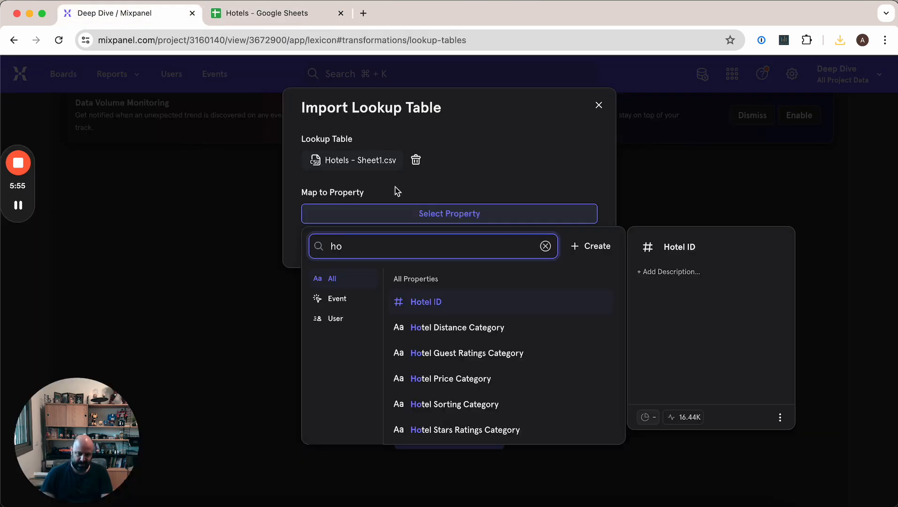
{"action": "type", "text": "hotel "}
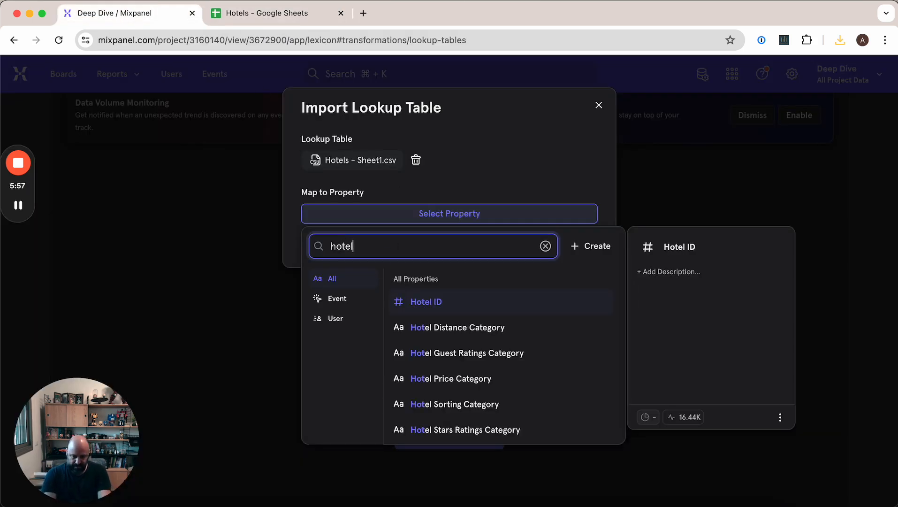
{"action": "type", "text": "na"}
{"action": "key", "text": "Return"}
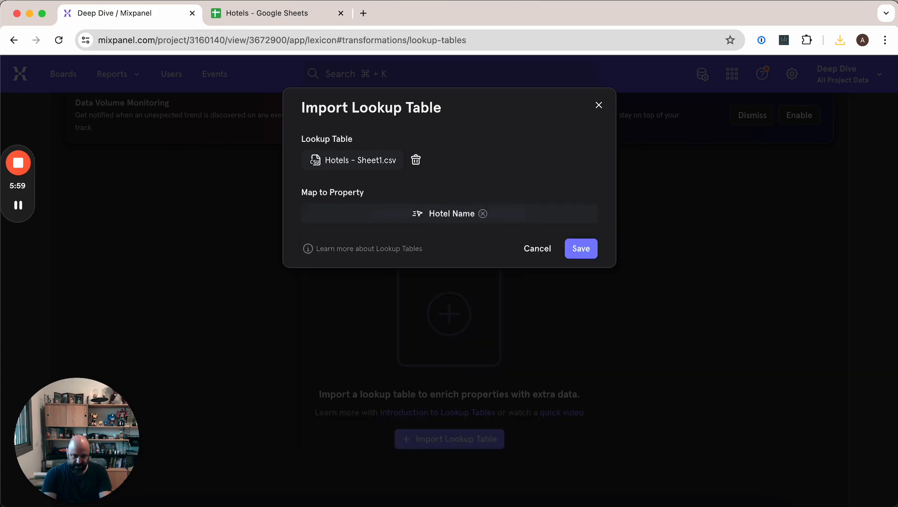
{"action": "left_click", "coordinate": [580, 253]}
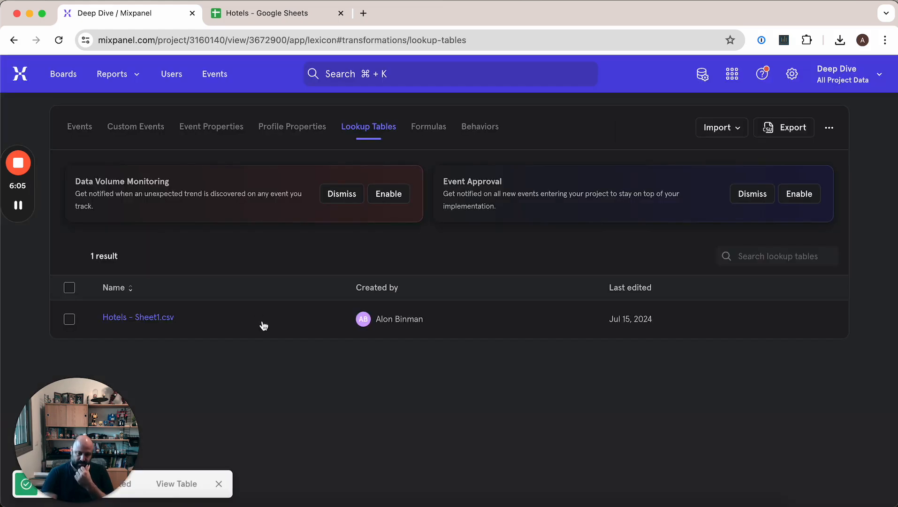
Create an Insights report on unique users of the Search for Hotel event and reload the page
{"action": "left_click", "coordinate": [112, 75]}
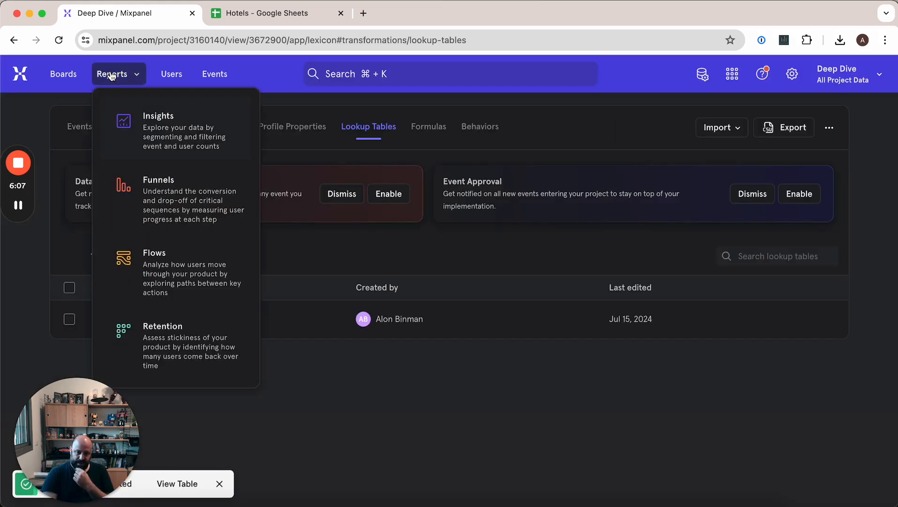
{"action": "left_click", "coordinate": [164, 125]}
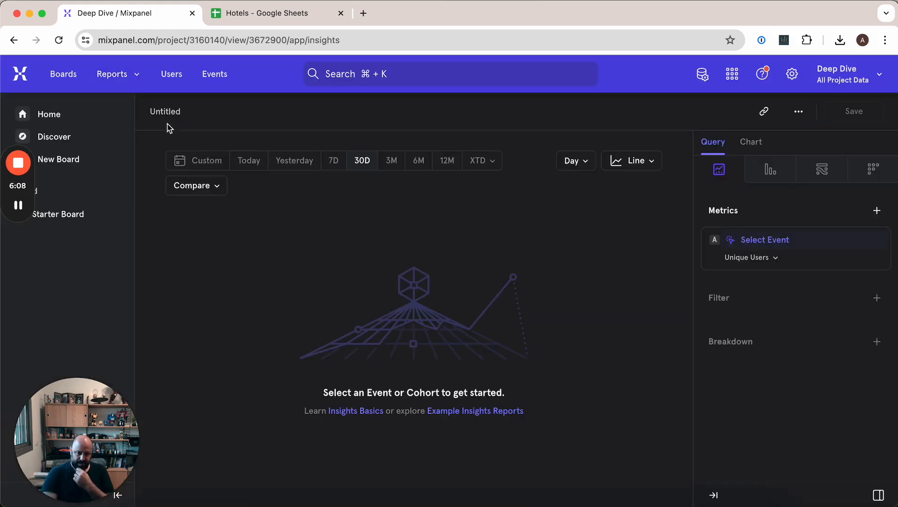
{"action": "left_click", "coordinate": [774, 244]}
{"action": "key", "text": "Return"}
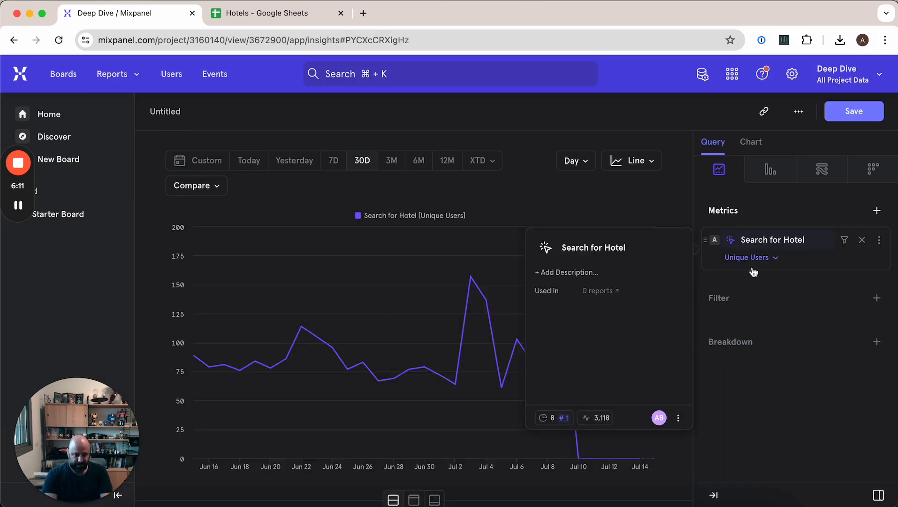
{"action": "key", "text": "super+r"}
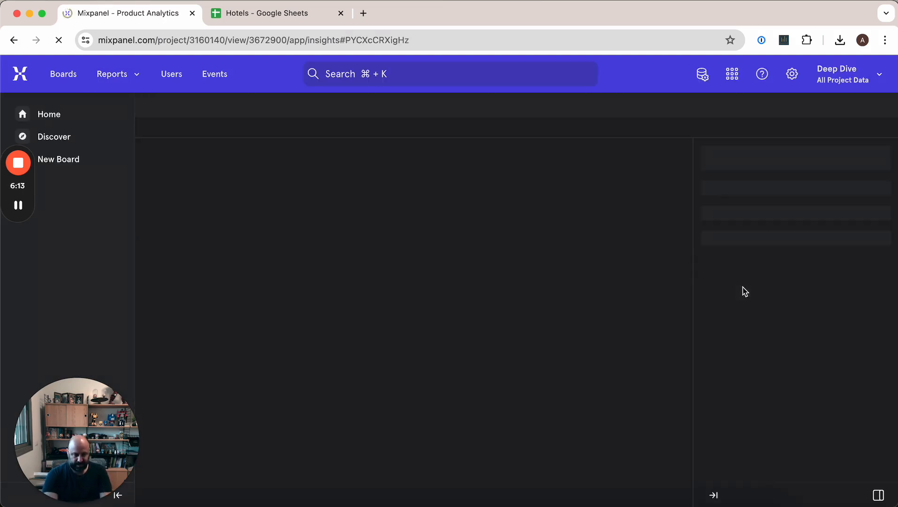
Show the report as a table and break it down by Hotel Size from the Hotel Name lookup table
{"action": "left_click", "coordinate": [636, 162]}
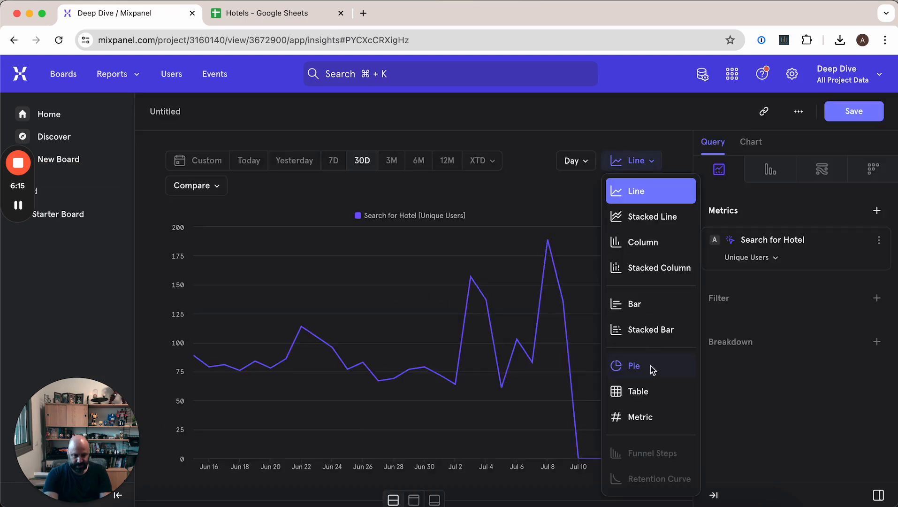
{"action": "left_click", "coordinate": [646, 402]}
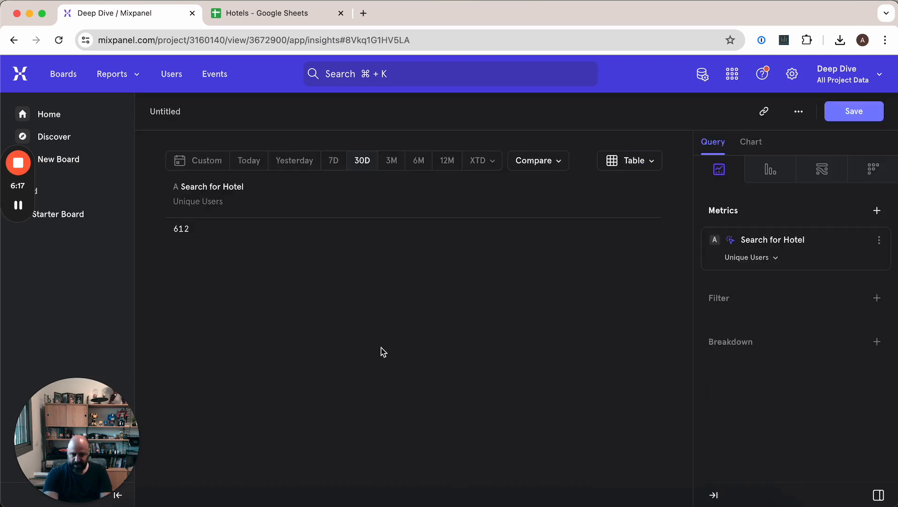
{"action": "left_click", "coordinate": [730, 348]}
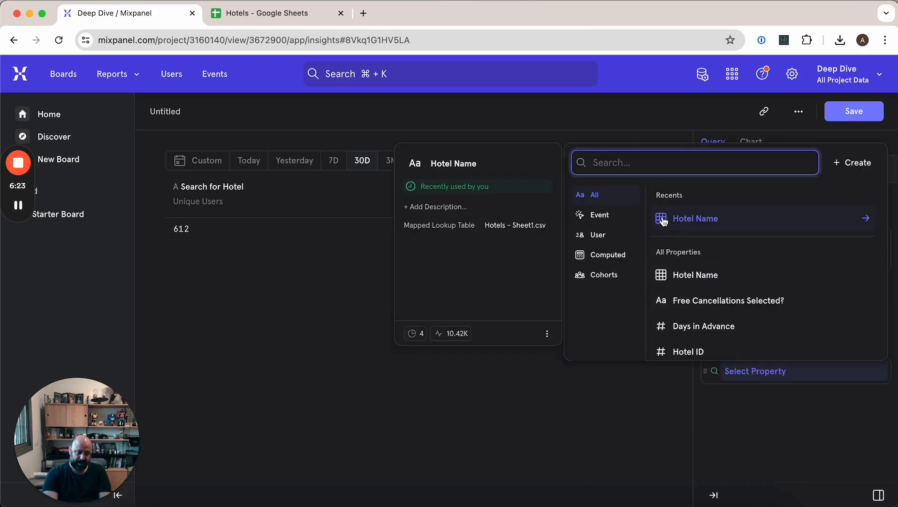
{"action": "left_click", "coordinate": [699, 221]}
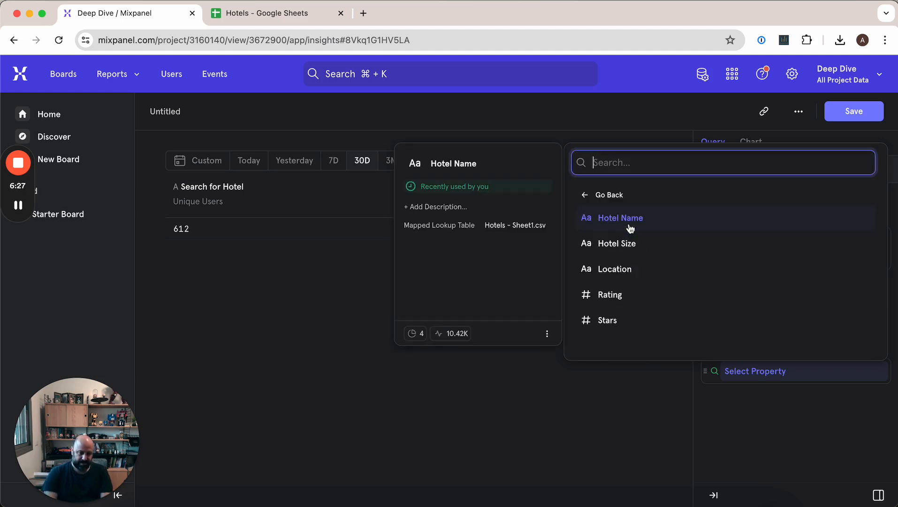
{"action": "left_click", "coordinate": [615, 244]}
Add a second breakdown by Rating from the Hotel Name lookup table
{"action": "left_click", "coordinate": [877, 342]}
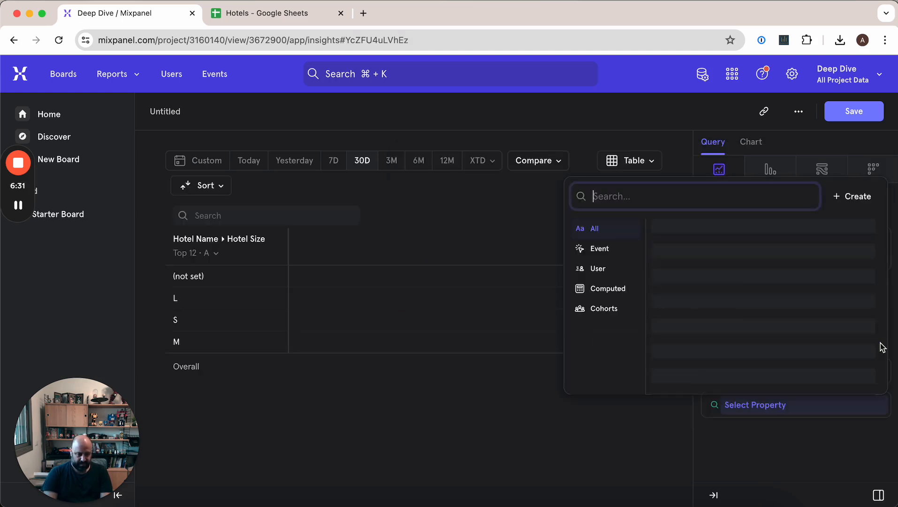
{"action": "type", "text": "jot"}
{"action": "key", "text": "BackSpace"}
{"action": "key", "text": "BackSpace"}
{"action": "type", "text": "hote"}
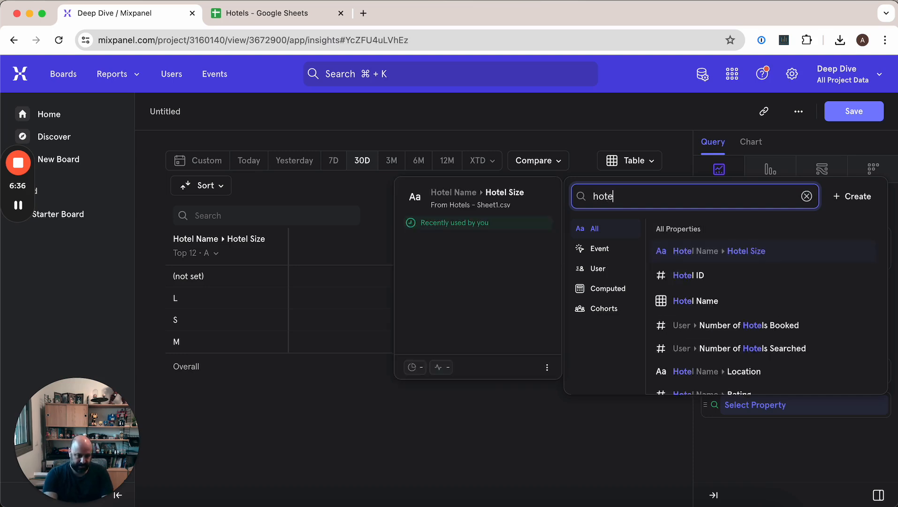
{"action": "left_click", "coordinate": [695, 301]}
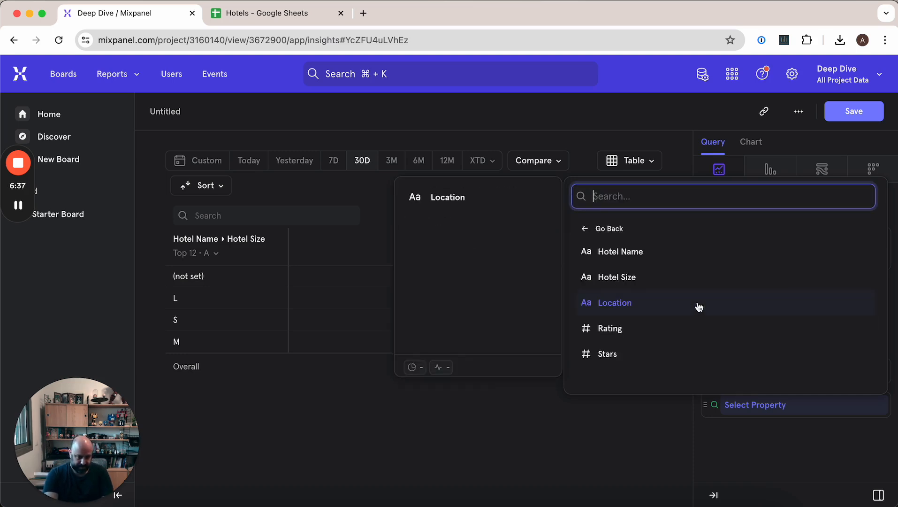
{"action": "left_click", "coordinate": [627, 325]}
Add a third breakdown by the Stars attribute of Hotel Name and review the table rows
{"action": "left_click", "coordinate": [876, 348]}
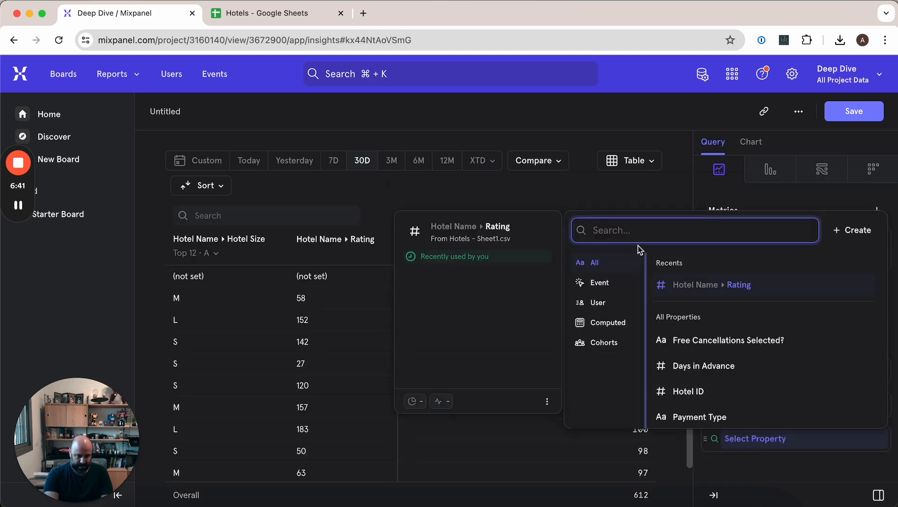
{"action": "type", "text": "sta"}
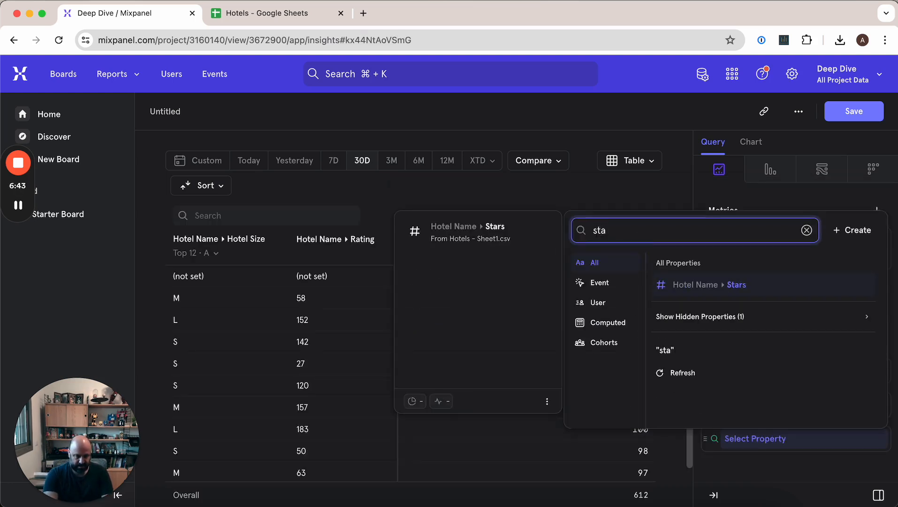
{"action": "left_click", "coordinate": [656, 276]}
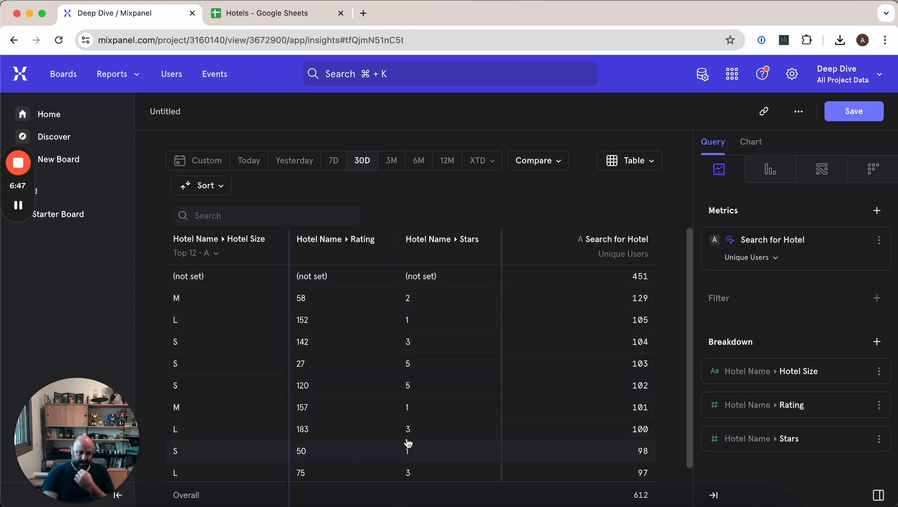
{"action": "scroll", "coordinate": [413, 440], "scroll_direction": "down", "scroll_amount": 1}
{"action": "scroll", "coordinate": [413, 440], "scroll_direction": "up", "scroll_amount": 1}
{"action": "scroll", "coordinate": [413, 440], "scroll_direction": "down", "scroll_amount": 2}
{"action": "scroll", "coordinate": [413, 441], "scroll_direction": "up", "scroll_amount": 2}
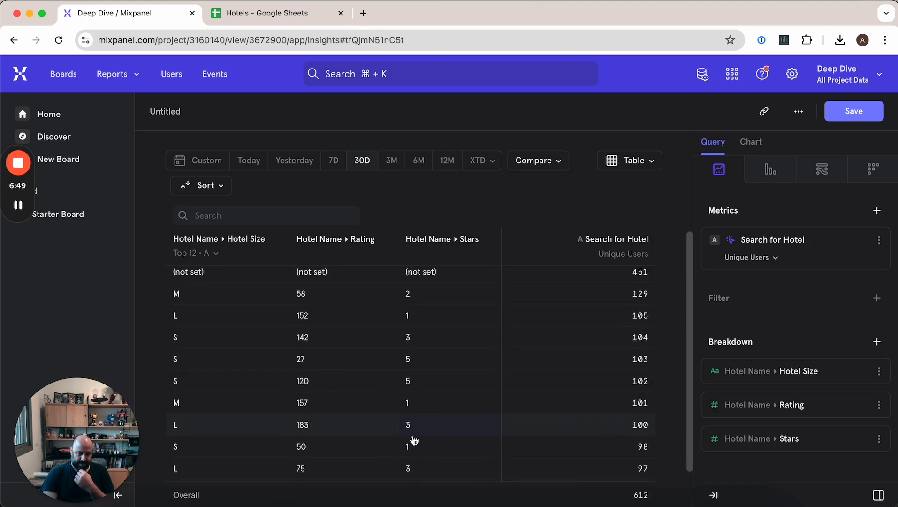
{"action": "scroll", "coordinate": [414, 441], "scroll_direction": "up", "scroll_amount": 1}
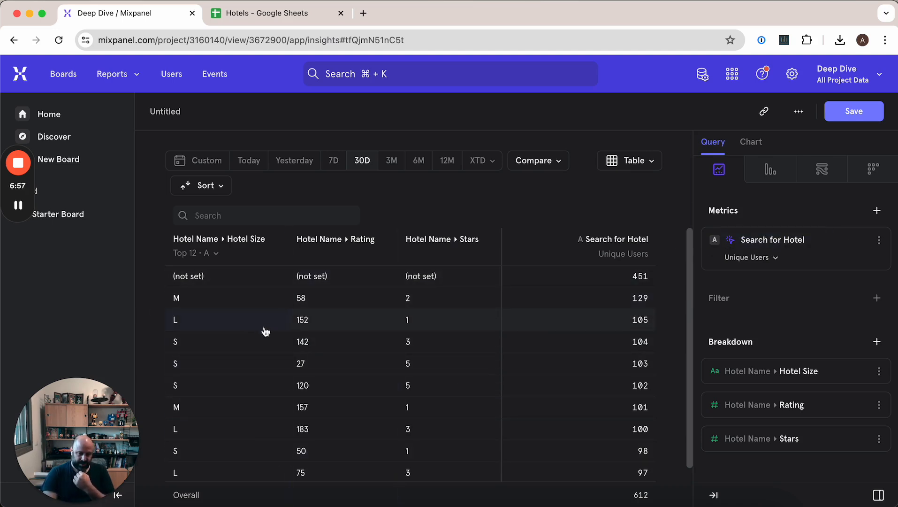
Remove the Hotel Size and Rating breakdowns and display the report as a line chart
{"action": "left_click", "coordinate": [864, 372]}
{"action": "left_click", "coordinate": [864, 371]}
{"action": "left_click", "coordinate": [637, 170]}
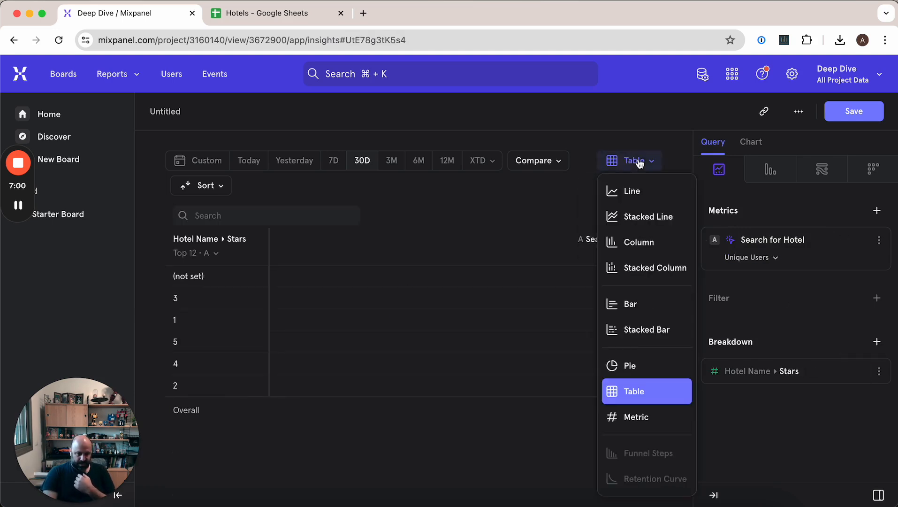
{"action": "left_click", "coordinate": [634, 201]}
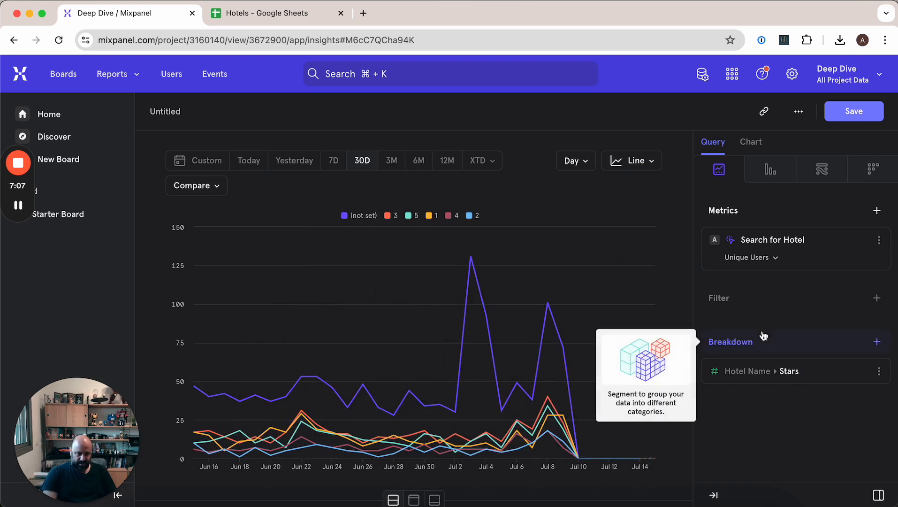
Filter the report by Hotel Name's Stars, changing the filter's data type to True / False with True selected
{"action": "left_click", "coordinate": [766, 304]}
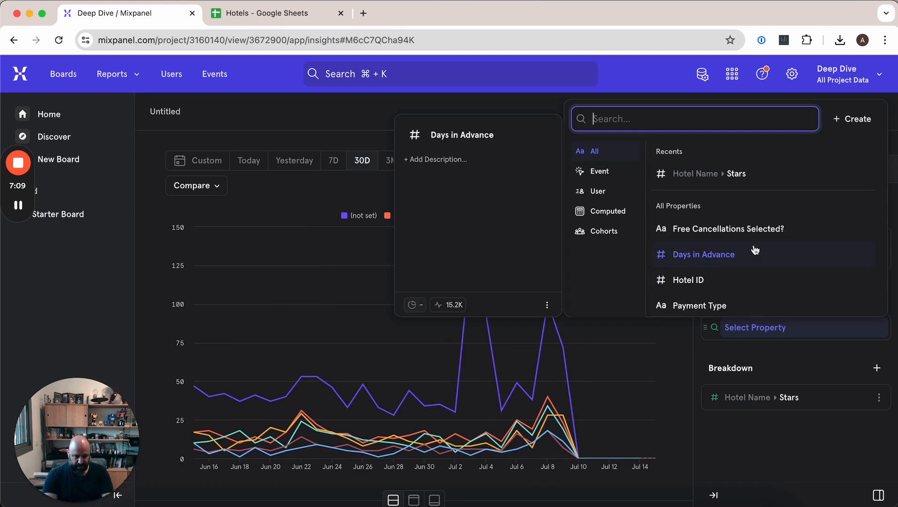
{"action": "left_click", "coordinate": [742, 173]}
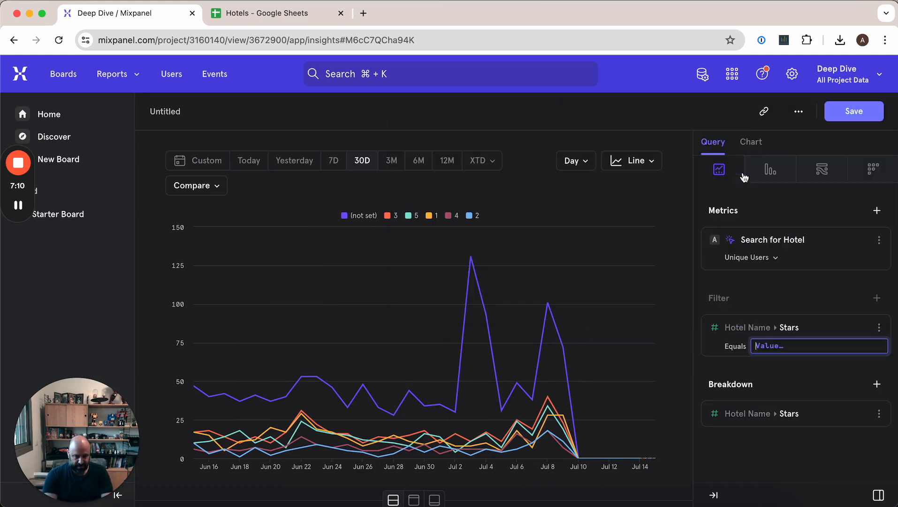
{"action": "left_click", "coordinate": [740, 348]}
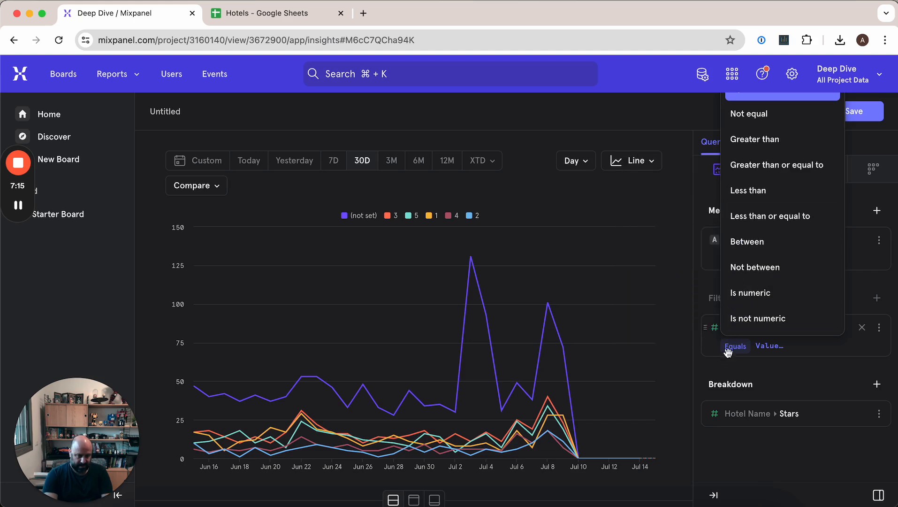
{"action": "left_click", "coordinate": [763, 371]}
{"action": "left_click", "coordinate": [879, 328]}
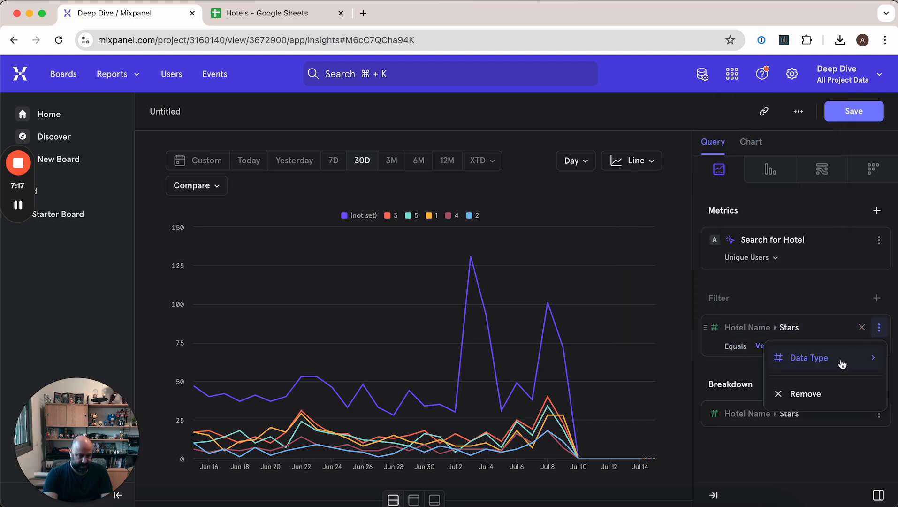
{"action": "mouse_move", "coordinate": [843, 365]}
{"action": "left_click", "coordinate": [729, 413]}
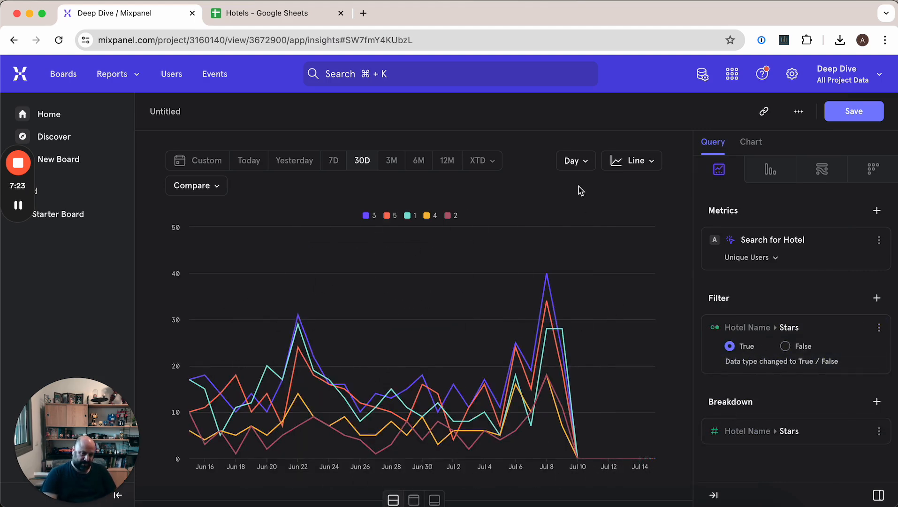
Display the hotel search report broken down by Stars as a bar chart
{"action": "left_click", "coordinate": [624, 161]}
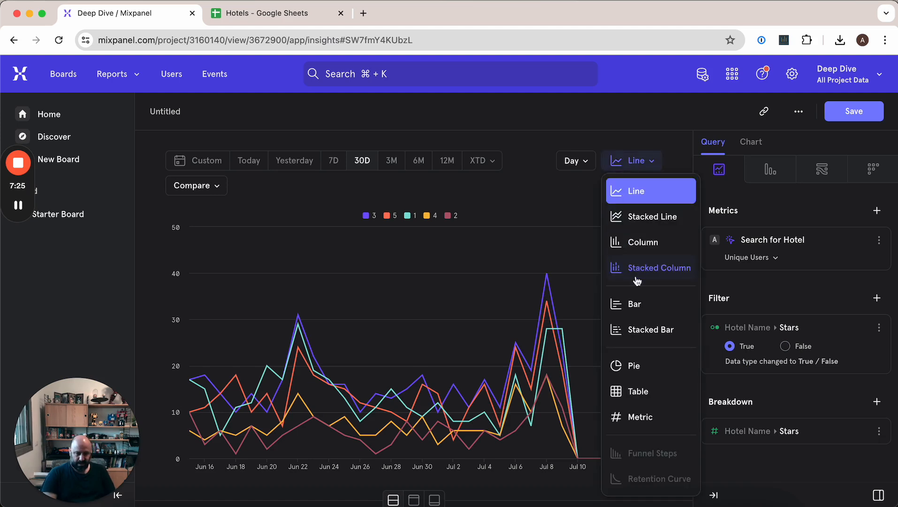
{"action": "left_click", "coordinate": [637, 305]}
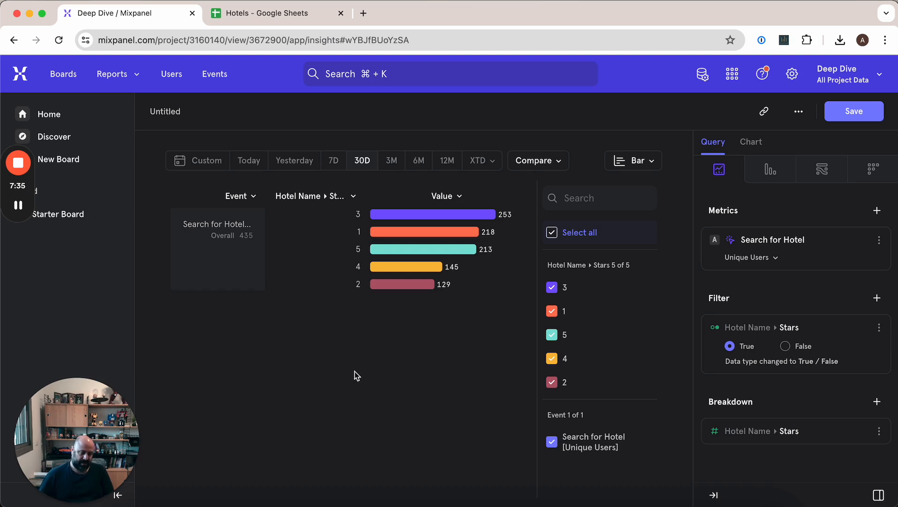
Search the web for "sheets to mixpanel" in a new browser tab and view the Sheets ⇔ Mixpanel add-on's Google Workspace Marketplace listing
{"action": "left_click", "coordinate": [364, 15]}
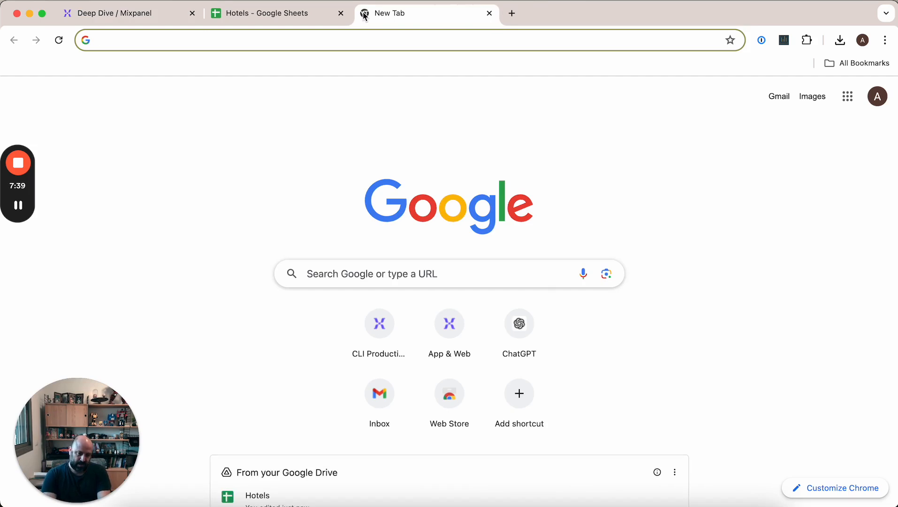
{"action": "type", "text": "g"}
{"action": "key", "text": "BackSpace"}
{"action": "key", "text": "BackSpace"}
{"action": "type", "text": "sheets to mixpanel"}
{"action": "key", "text": "Return"}
{"action": "scroll", "coordinate": [98, 230], "scroll_direction": "down", "scroll_amount": 2}
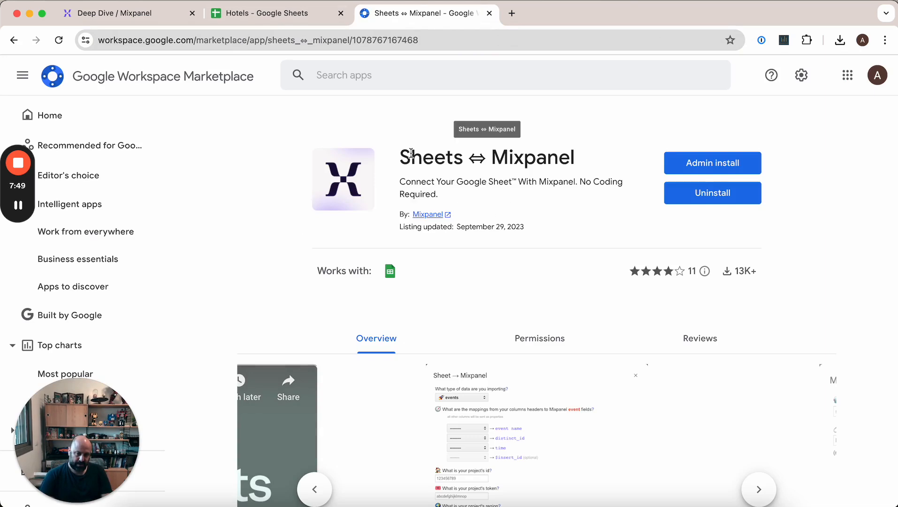
{"action": "left_click_drag", "start_coordinate": [410, 153], "coordinate": [581, 160]}
{"action": "left_click", "coordinate": [597, 160]}
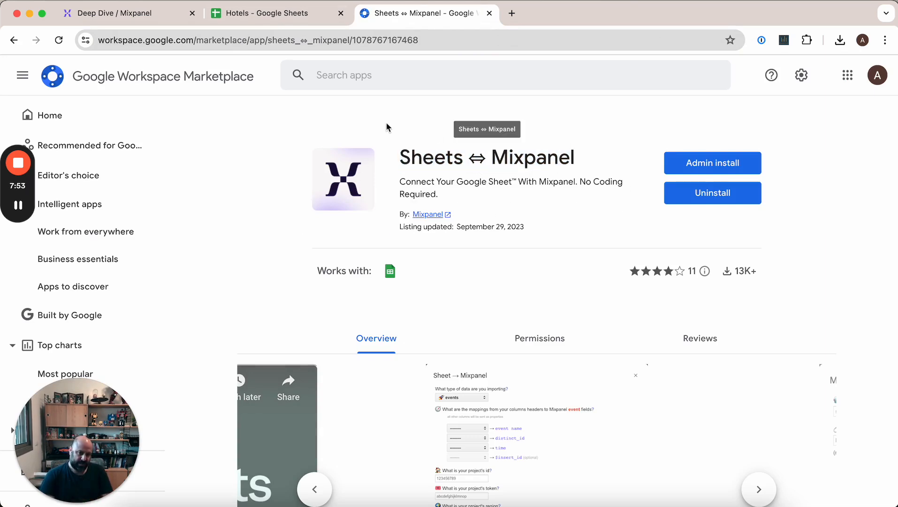
In the Hotels Google Sheets file, open the Sheets ⇔ Mixpanel add-on's Sheet → Mixpanel import and set the data type to lookup tables
{"action": "left_click", "coordinate": [282, 14]}
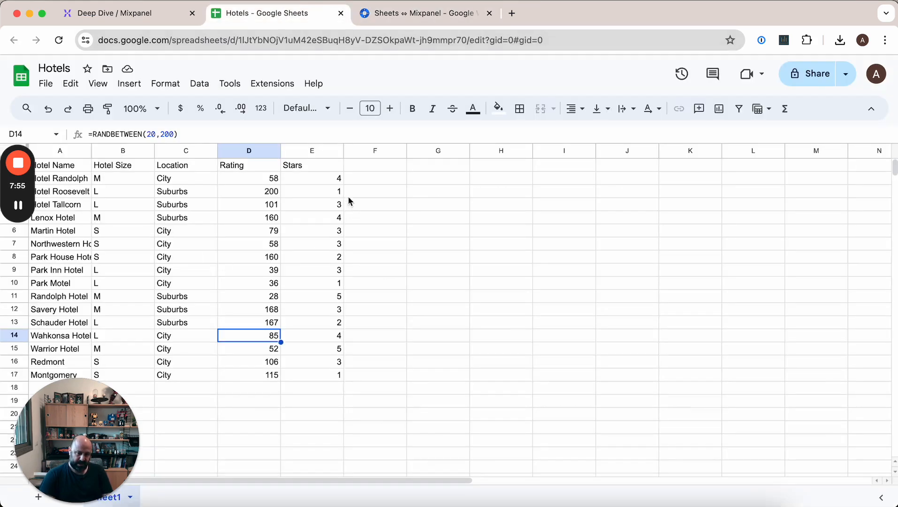
{"action": "left_click", "coordinate": [263, 85]}
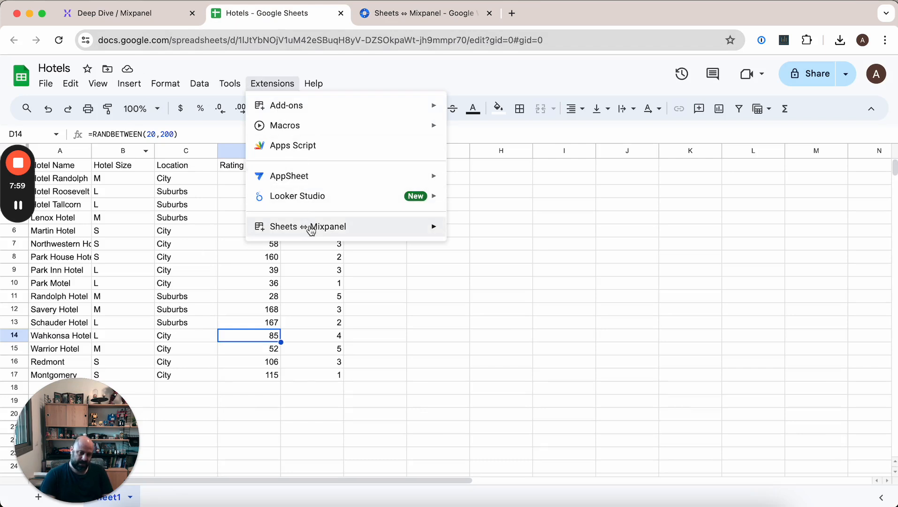
{"action": "mouse_move", "coordinate": [311, 230]}
{"action": "left_click", "coordinate": [472, 230]}
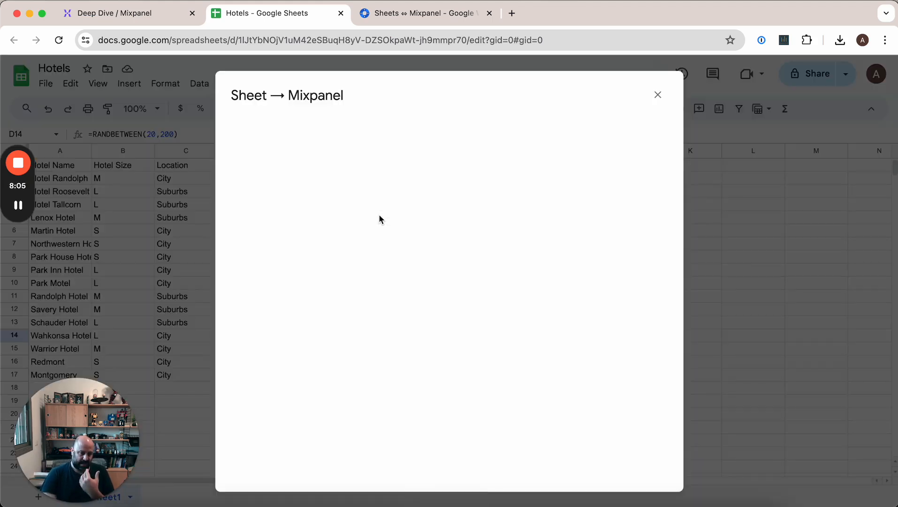
{"action": "left_click", "coordinate": [253, 143]}
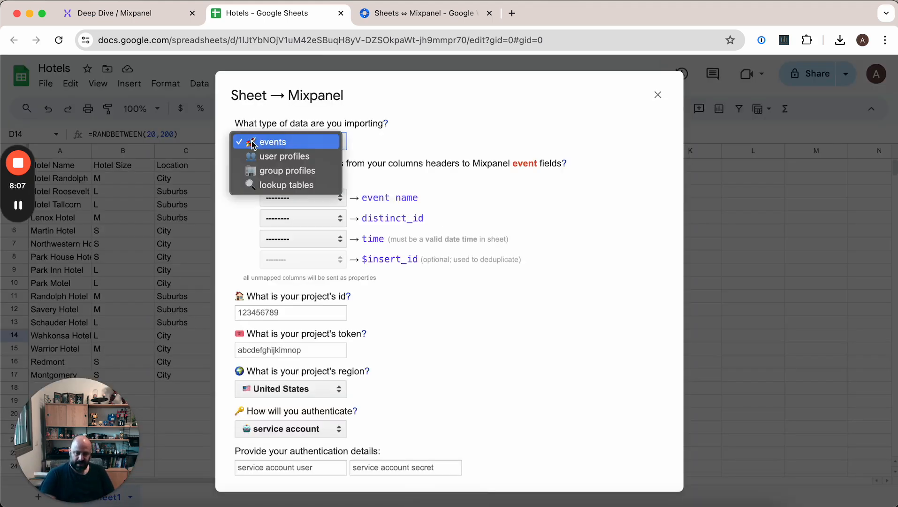
{"action": "left_click", "coordinate": [275, 186]}
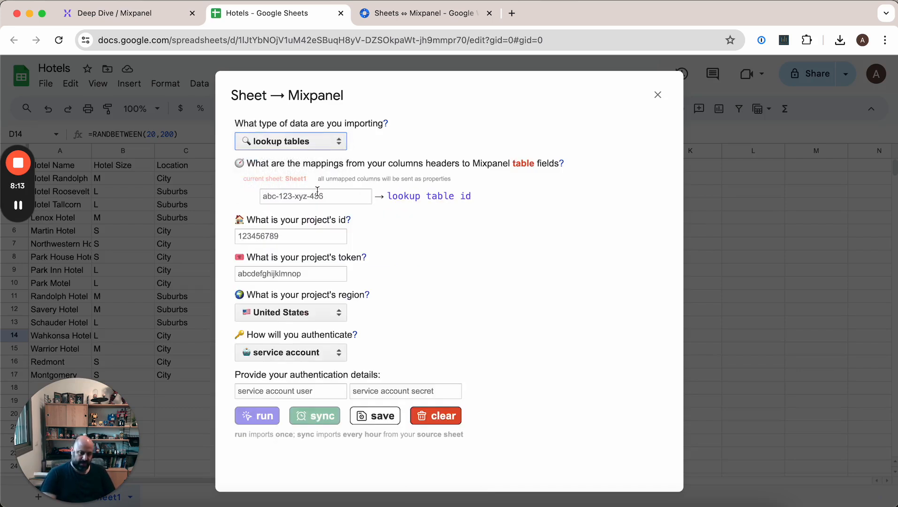
{"action": "left_click_drag", "start_coordinate": [389, 197], "coordinate": [491, 200]}
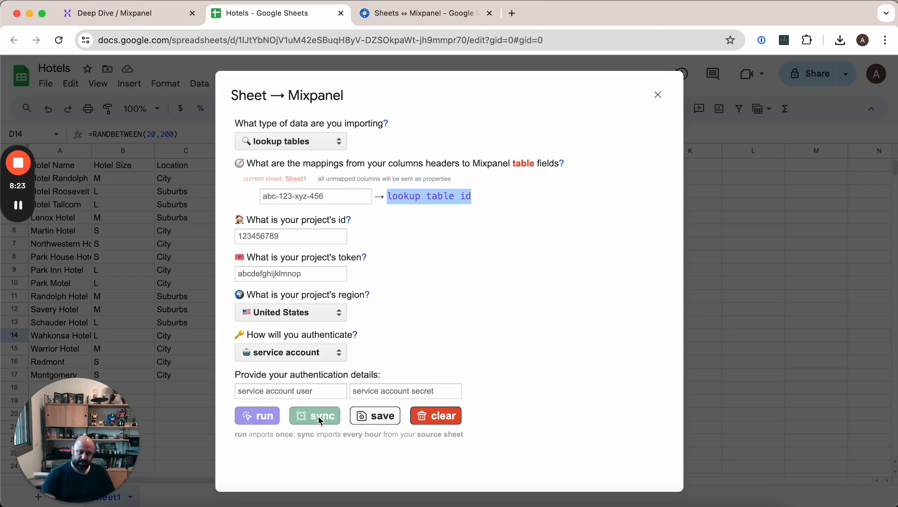
{"action": "mouse_move", "coordinate": [21, 167]}
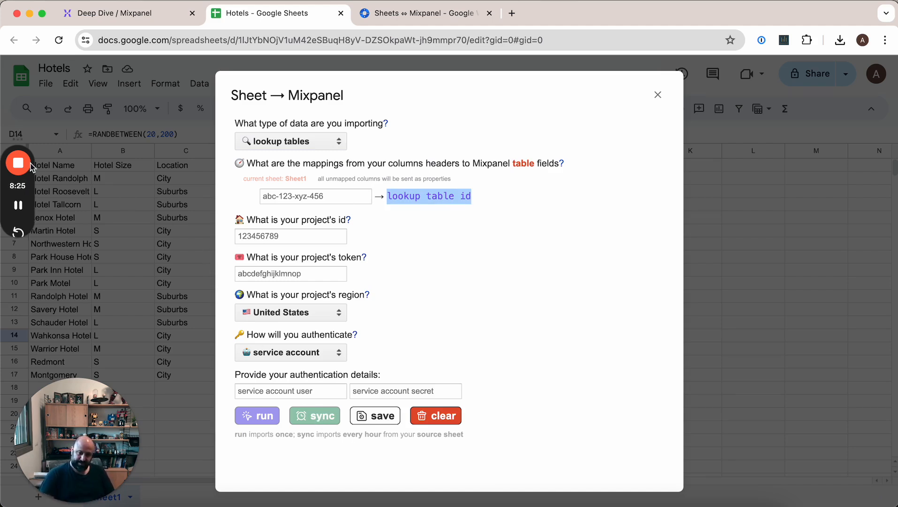